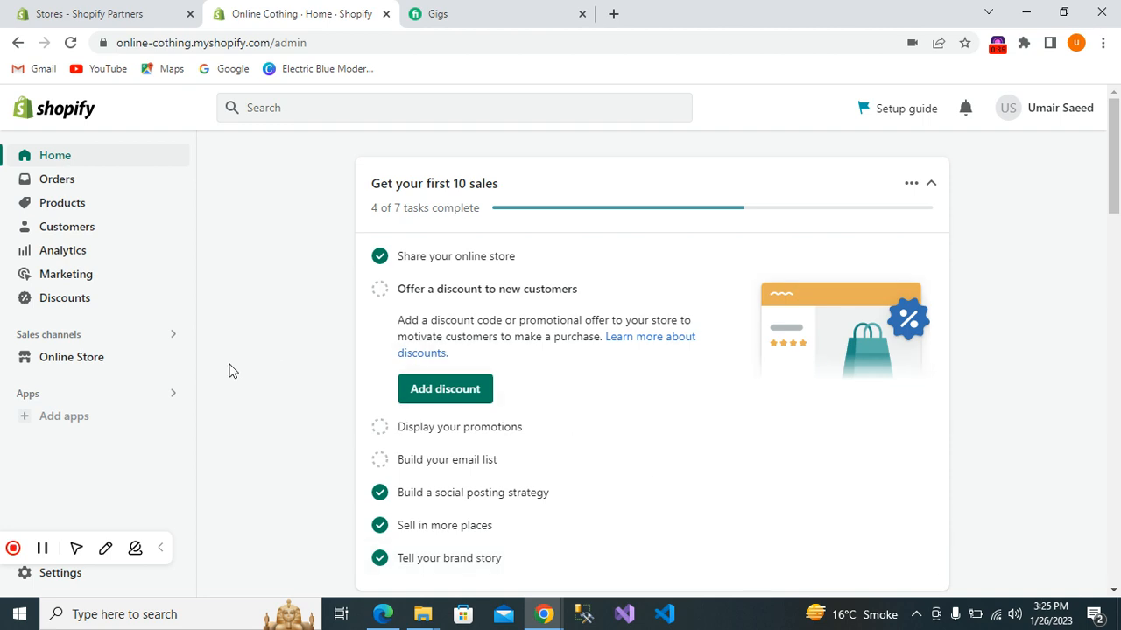
Open the online store's themes page and look over the current Dawn theme
{"action": "left_click", "coordinate": [59, 359]}
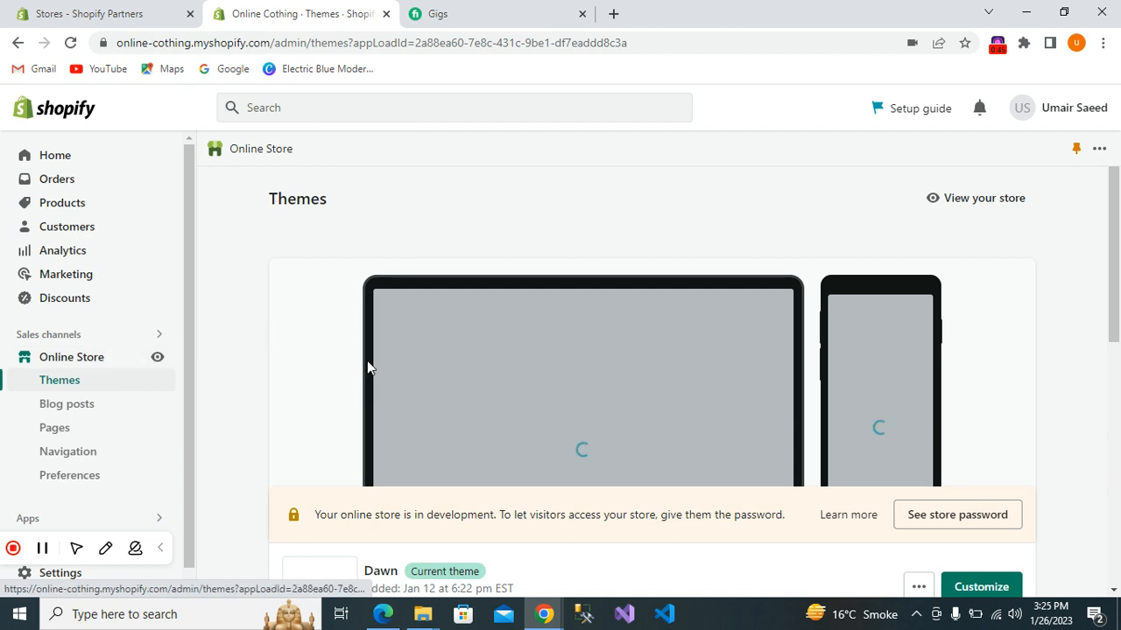
{"action": "scroll", "coordinate": [424, 417], "scroll_direction": "down", "scroll_amount": 3}
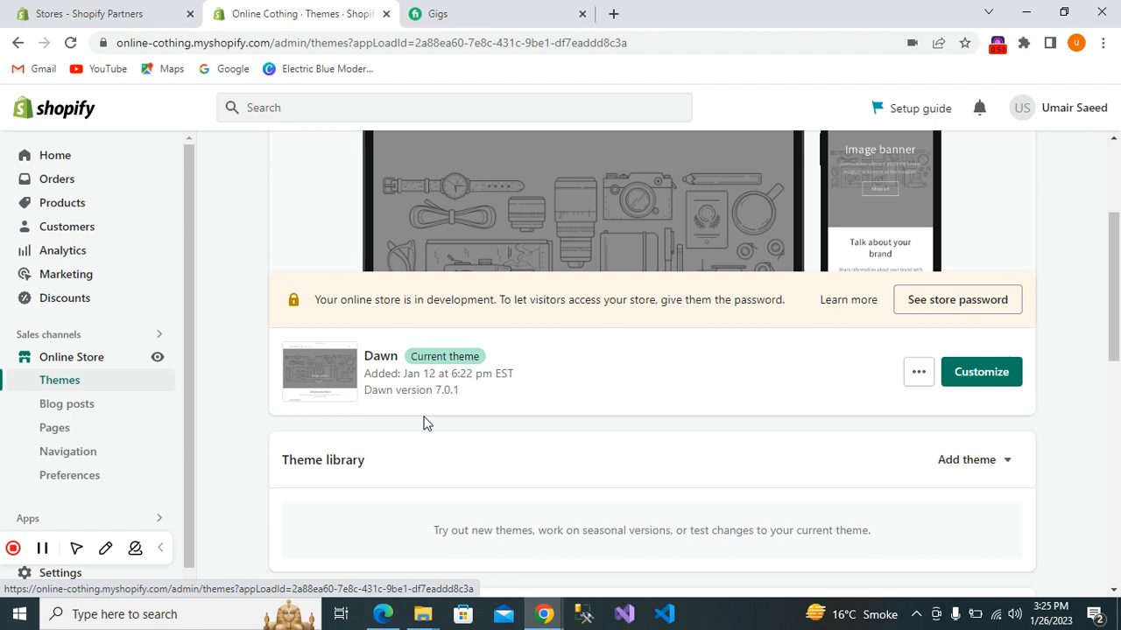
{"action": "scroll", "coordinate": [621, 353], "scroll_direction": "up", "scroll_amount": 1}
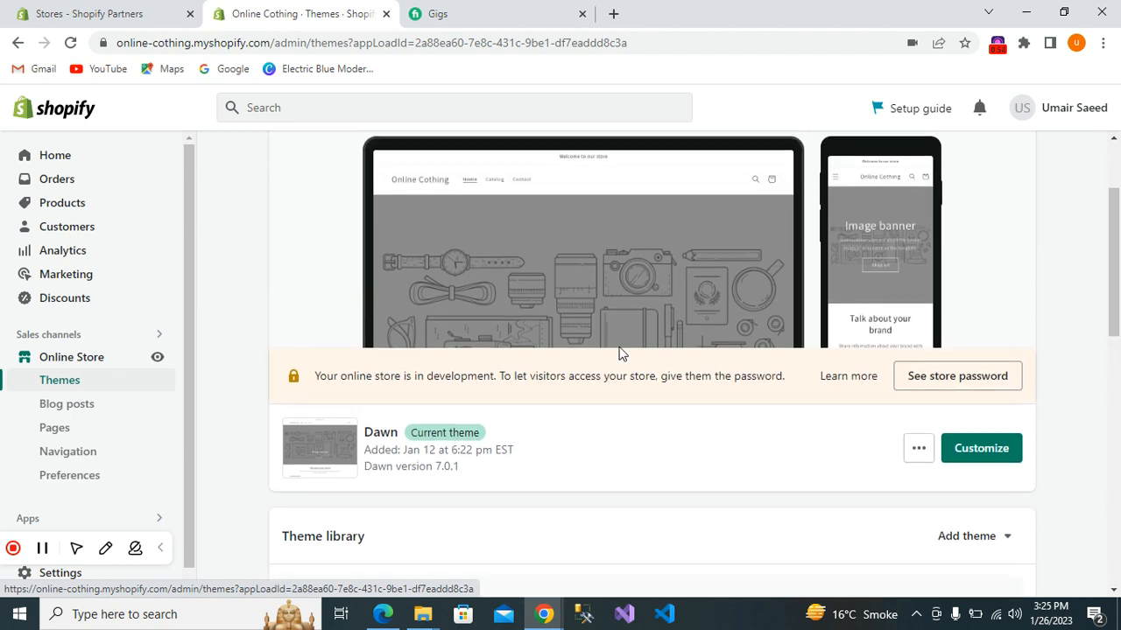
{"action": "scroll", "coordinate": [680, 419], "scroll_direction": "up", "scroll_amount": 1}
{"action": "scroll", "coordinate": [677, 419], "scroll_direction": "up", "scroll_amount": 1}
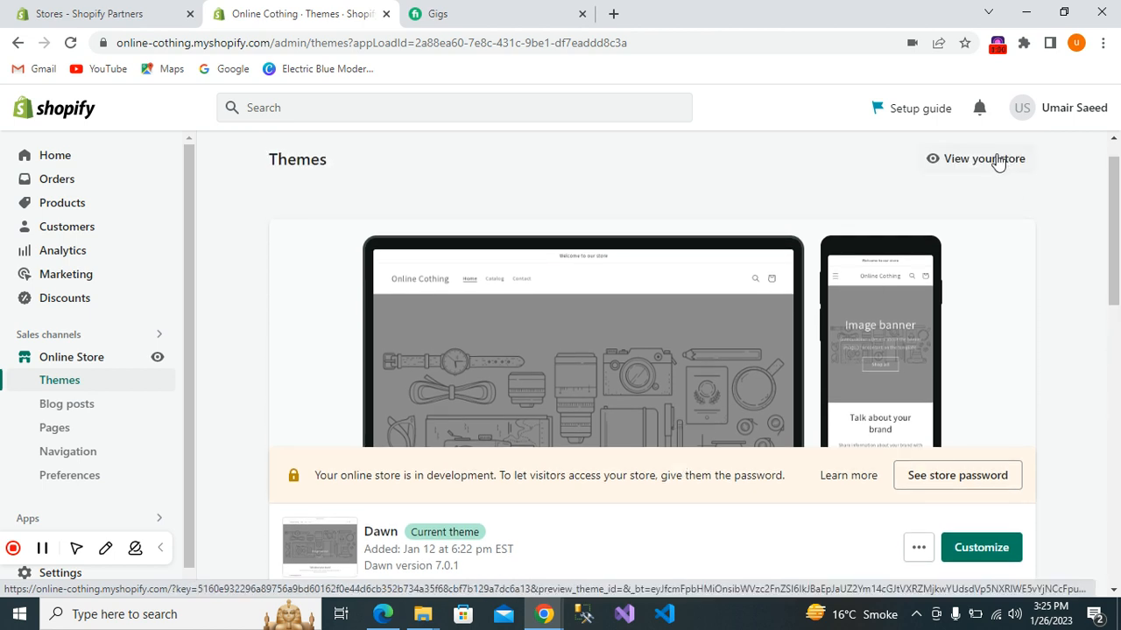
{"action": "scroll", "coordinate": [929, 343], "scroll_direction": "down", "scroll_amount": 2}
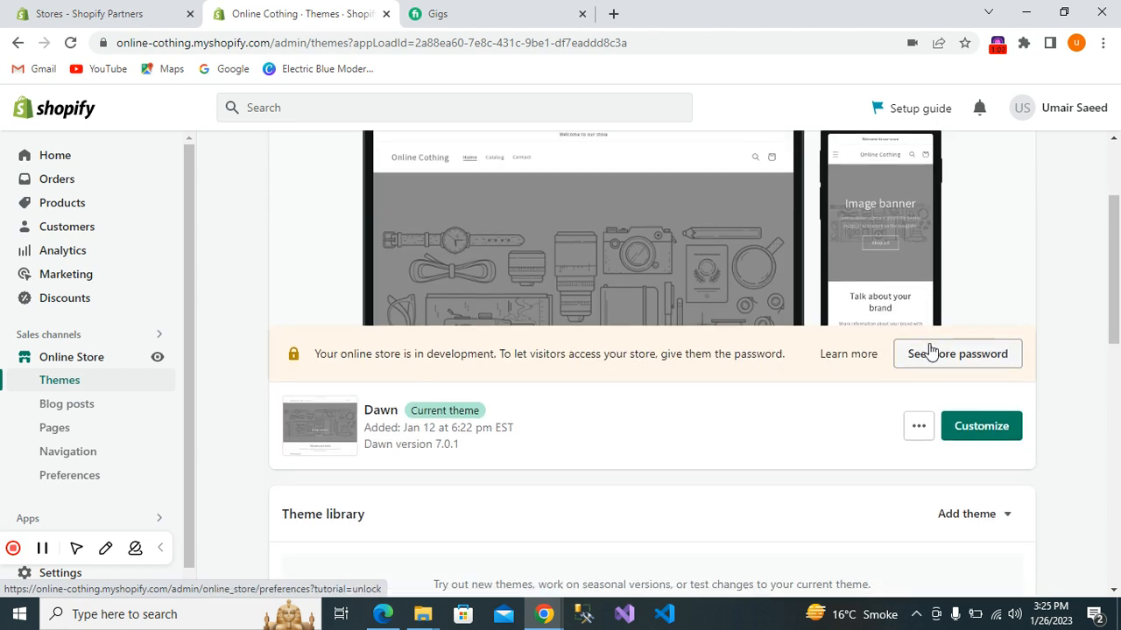
Preview the current Dawn theme, look through its storefront home page, and return to the themes page
{"action": "left_click", "coordinate": [919, 426]}
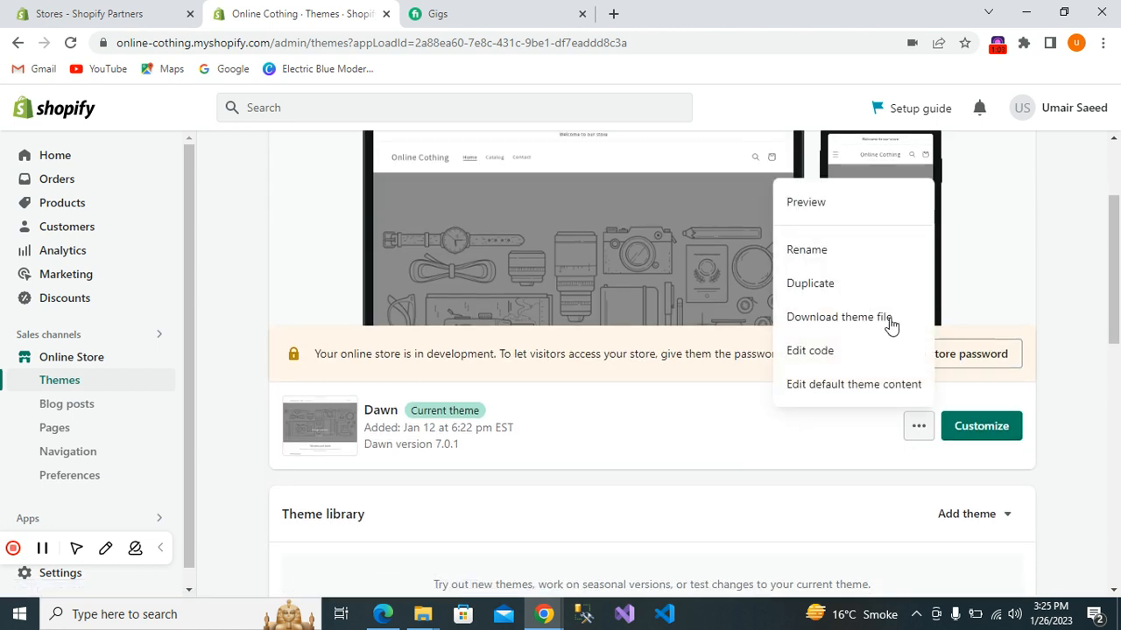
{"action": "left_click", "coordinate": [846, 210]}
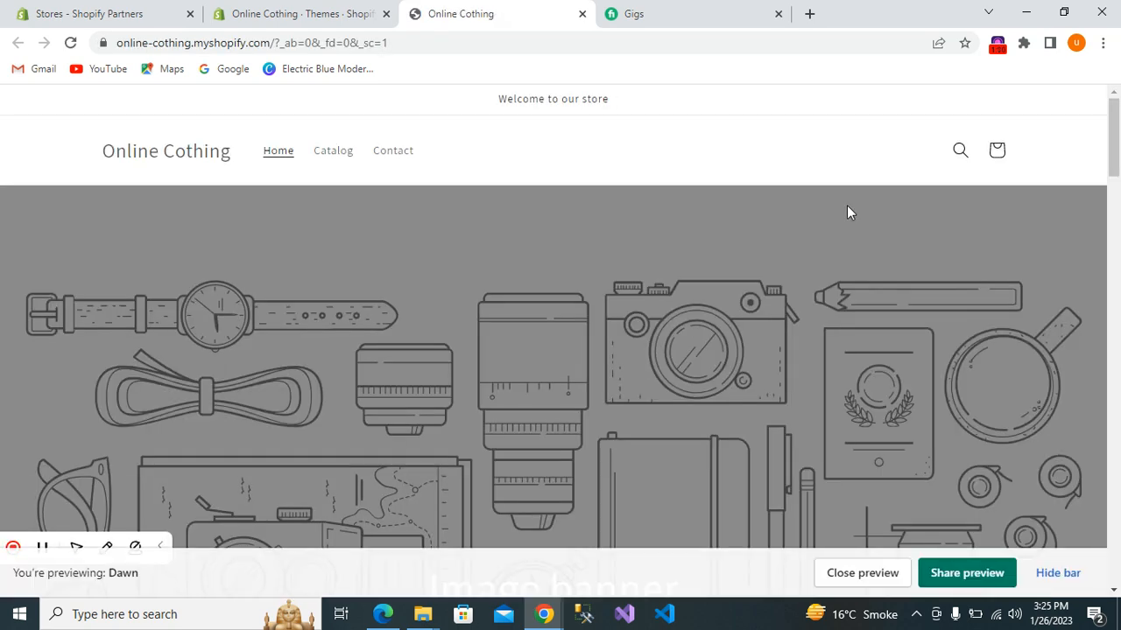
{"action": "scroll", "coordinate": [667, 275], "scroll_direction": "down", "scroll_amount": 8}
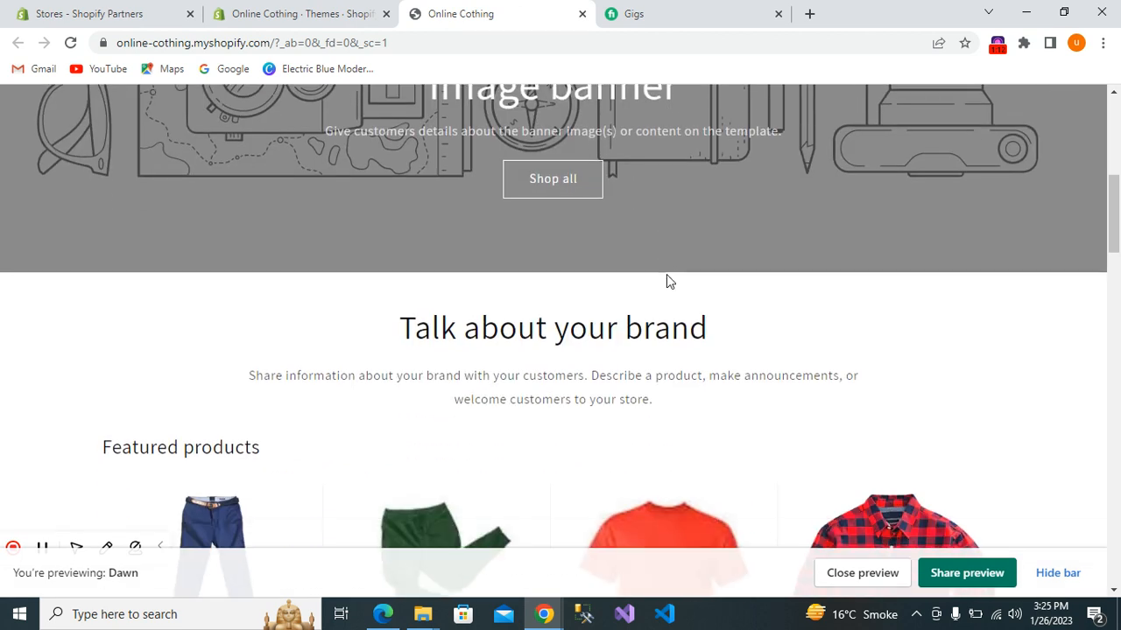
{"action": "scroll", "coordinate": [667, 277], "scroll_direction": "down", "scroll_amount": 10}
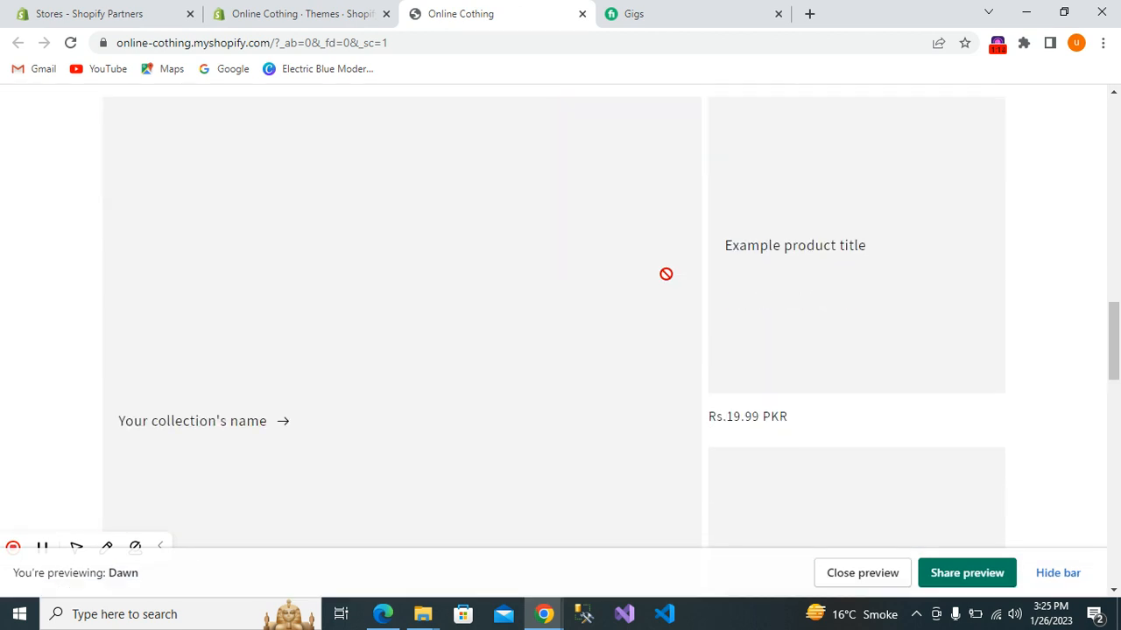
{"action": "scroll", "coordinate": [667, 274], "scroll_direction": "down", "scroll_amount": 10}
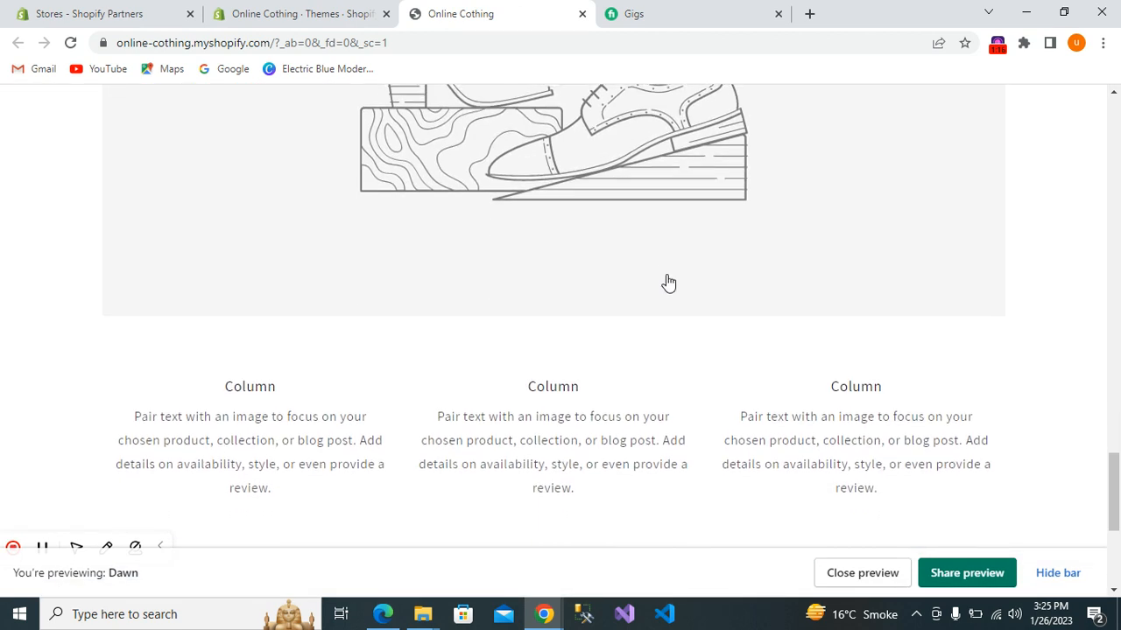
{"action": "left_click", "coordinate": [375, 10]}
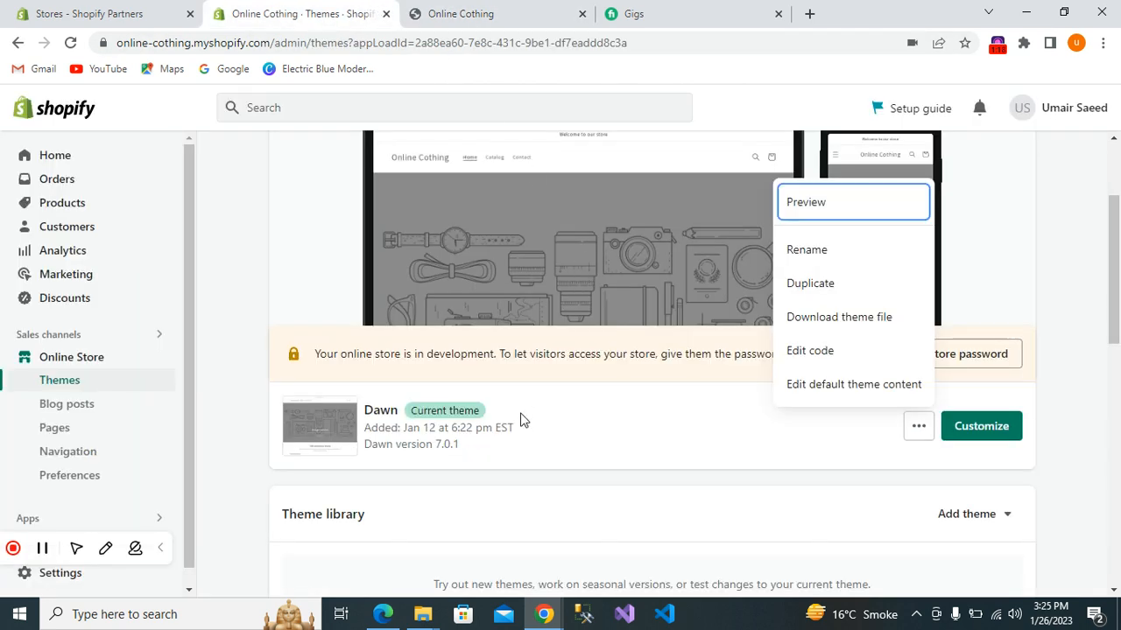
Duplicate the current Dawn theme into the theme library
{"action": "scroll", "coordinate": [520, 420], "scroll_direction": "down", "scroll_amount": 2}
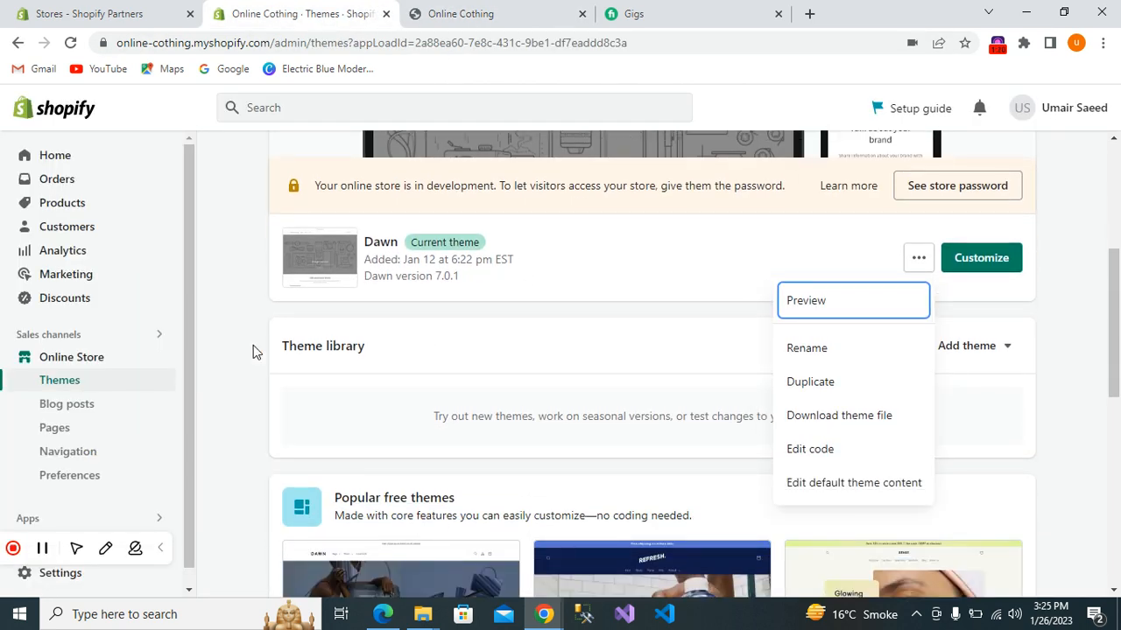
{"action": "left_click", "coordinate": [253, 344]}
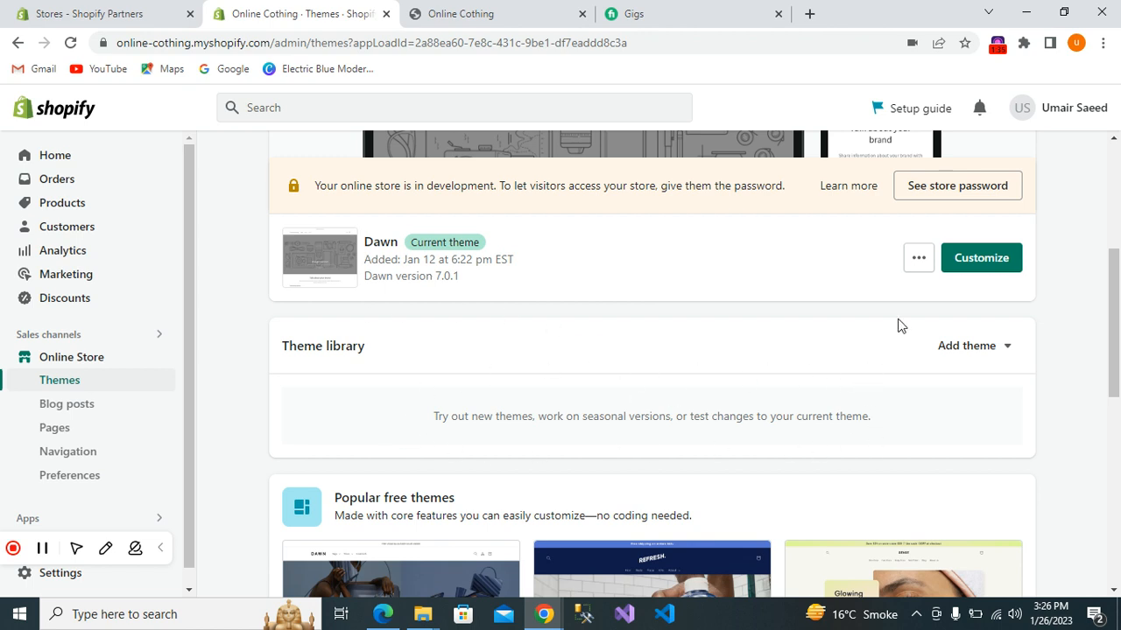
{"action": "left_click", "coordinate": [919, 264]}
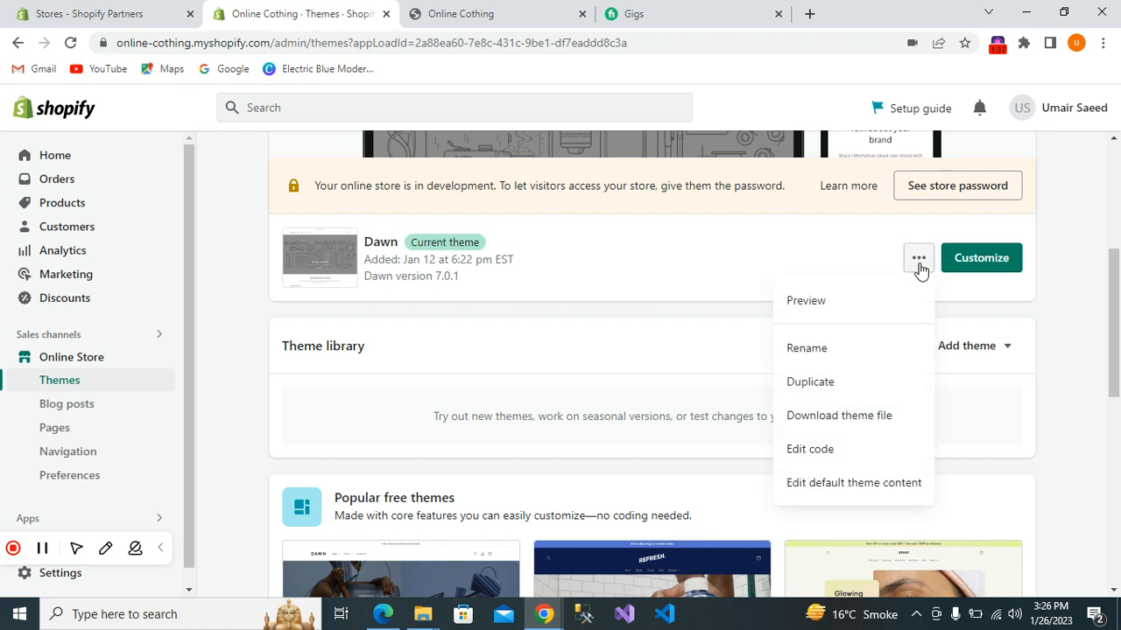
{"action": "left_click", "coordinate": [805, 385]}
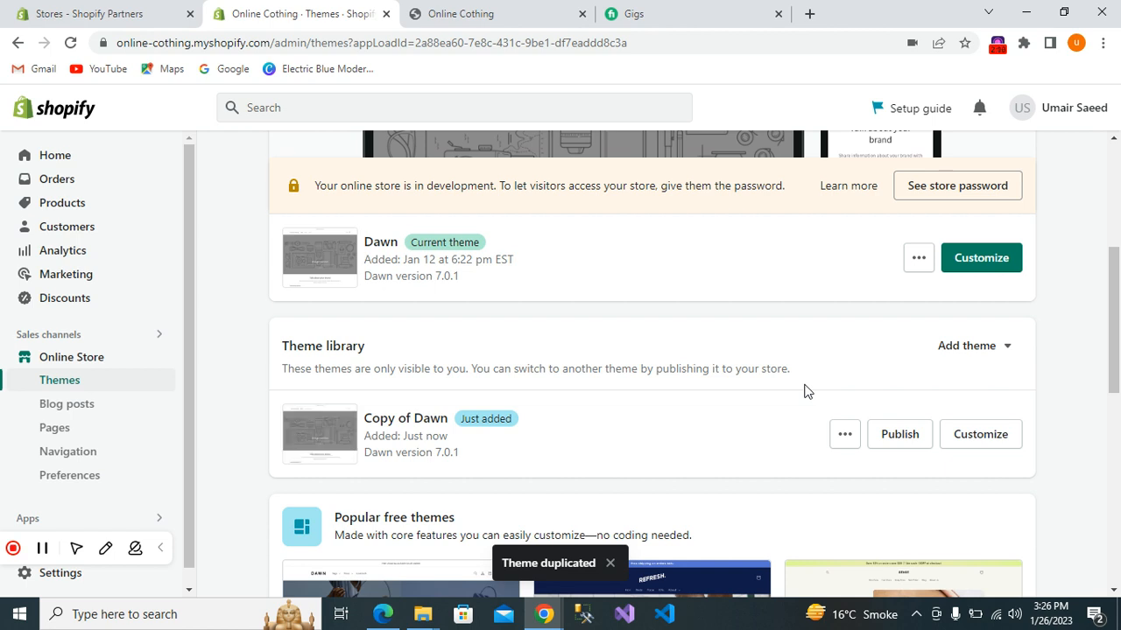
Preview the Copy of Dawn theme, look through its home page, and close both storefront previews
{"action": "scroll", "coordinate": [806, 391], "scroll_direction": "down", "scroll_amount": 2}
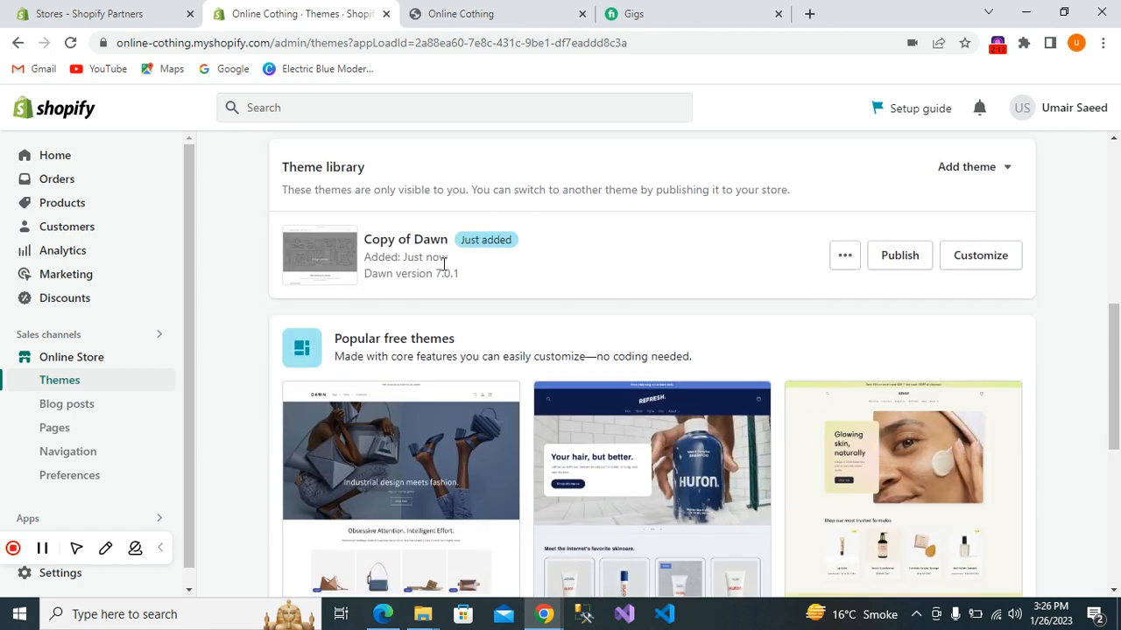
{"action": "left_click", "coordinate": [842, 258]}
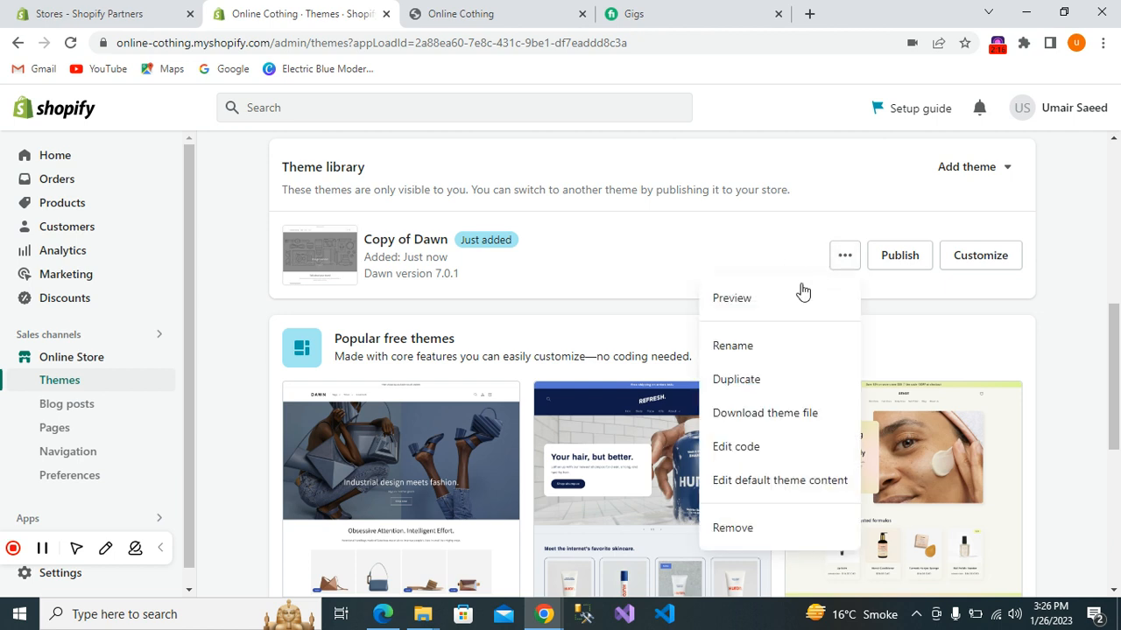
{"action": "left_click", "coordinate": [726, 302]}
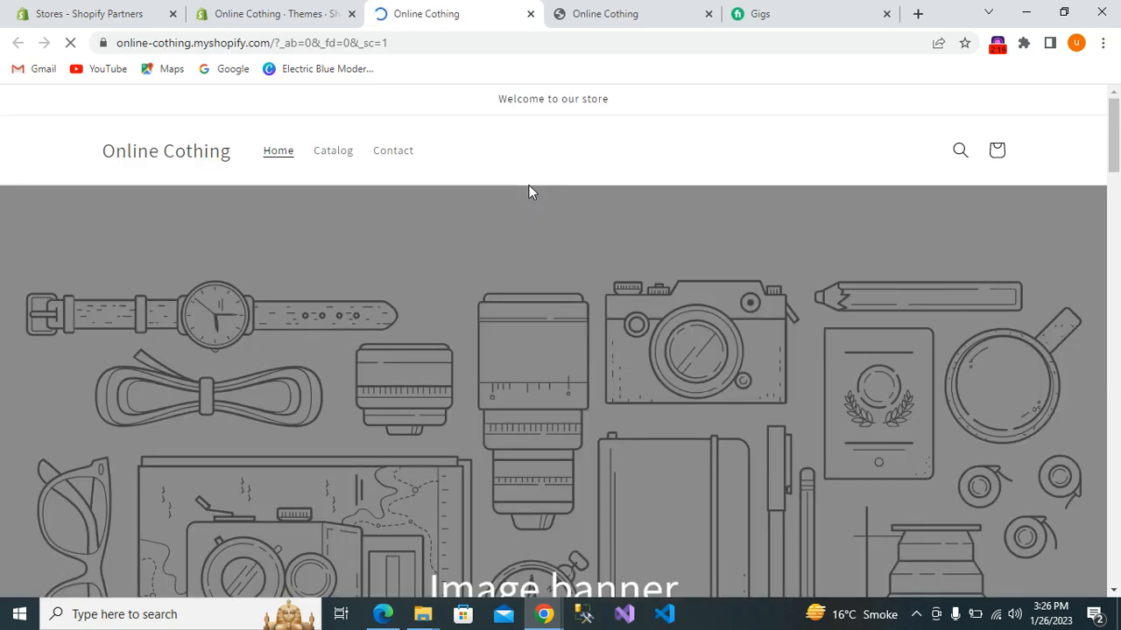
{"action": "scroll", "coordinate": [529, 191], "scroll_direction": "down", "scroll_amount": 3}
{"action": "scroll", "coordinate": [529, 185], "scroll_direction": "down", "scroll_amount": 15}
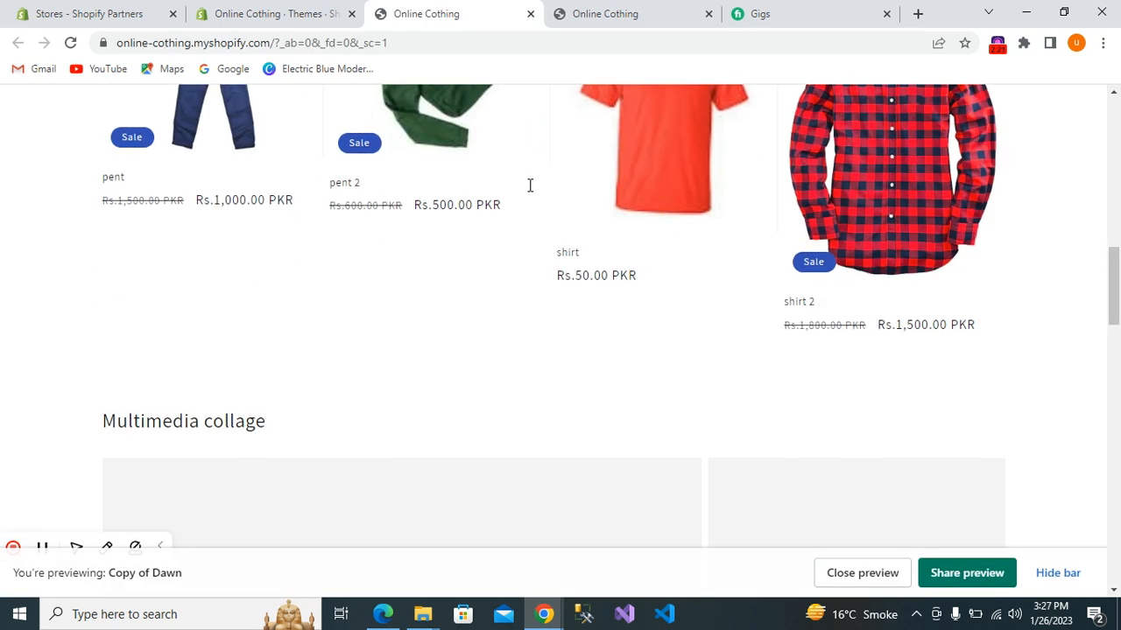
{"action": "left_click", "coordinate": [531, 14]}
{"action": "left_click", "coordinate": [531, 14]}
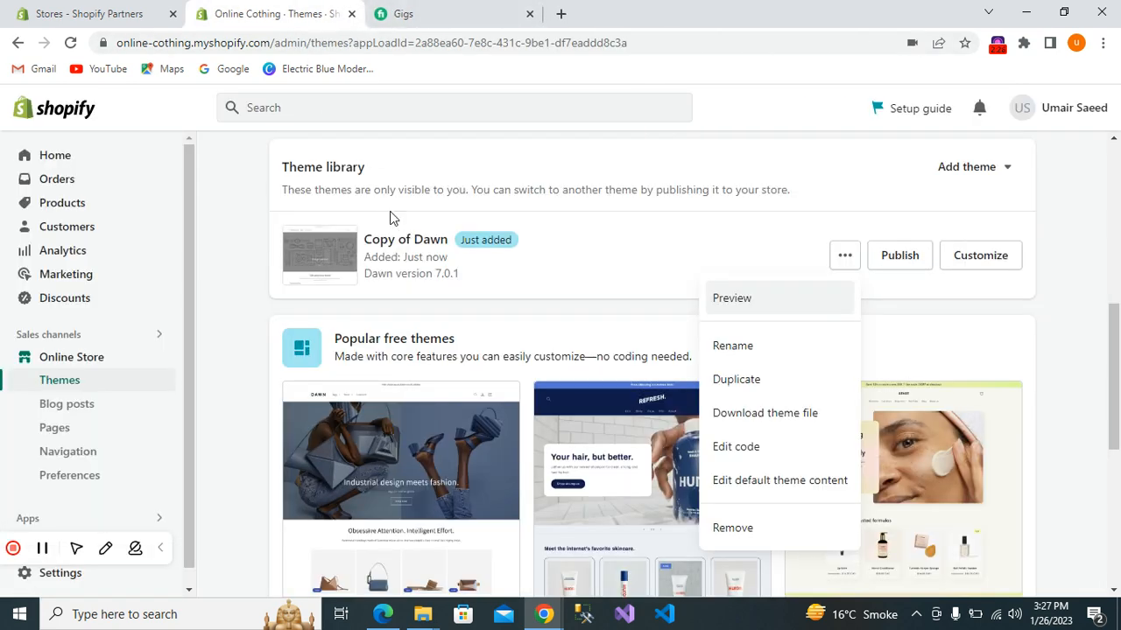
Browse the popular free themes and add the Refresh theme to the theme library
{"action": "scroll", "coordinate": [257, 315], "scroll_direction": "up", "scroll_amount": 1}
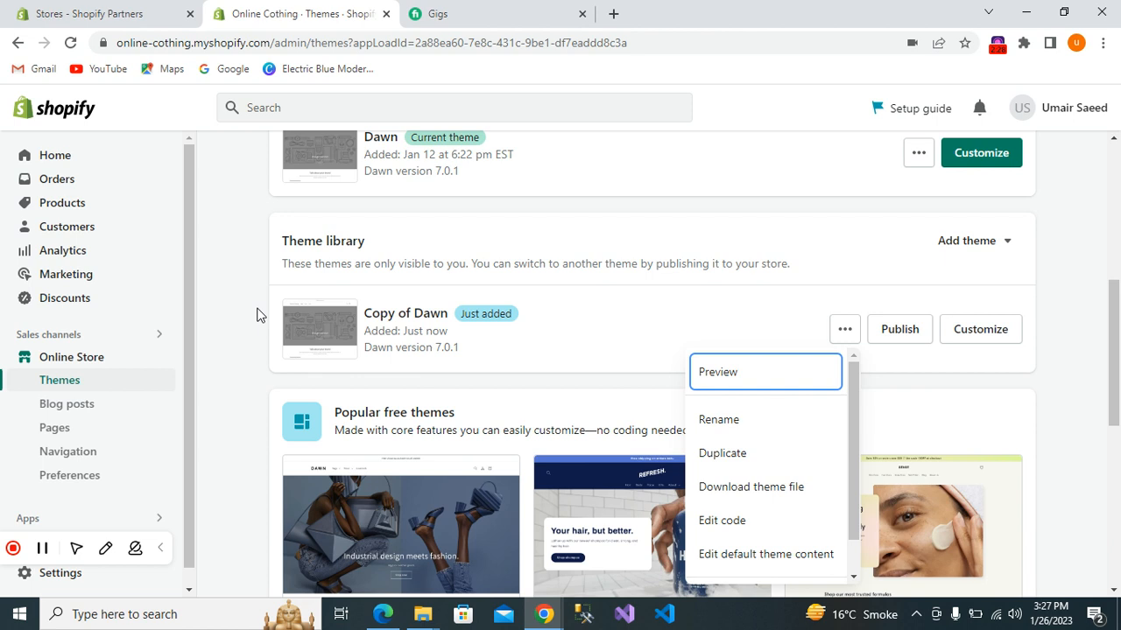
{"action": "left_click", "coordinate": [256, 315]}
{"action": "scroll", "coordinate": [256, 315], "scroll_direction": "up", "scroll_amount": 1}
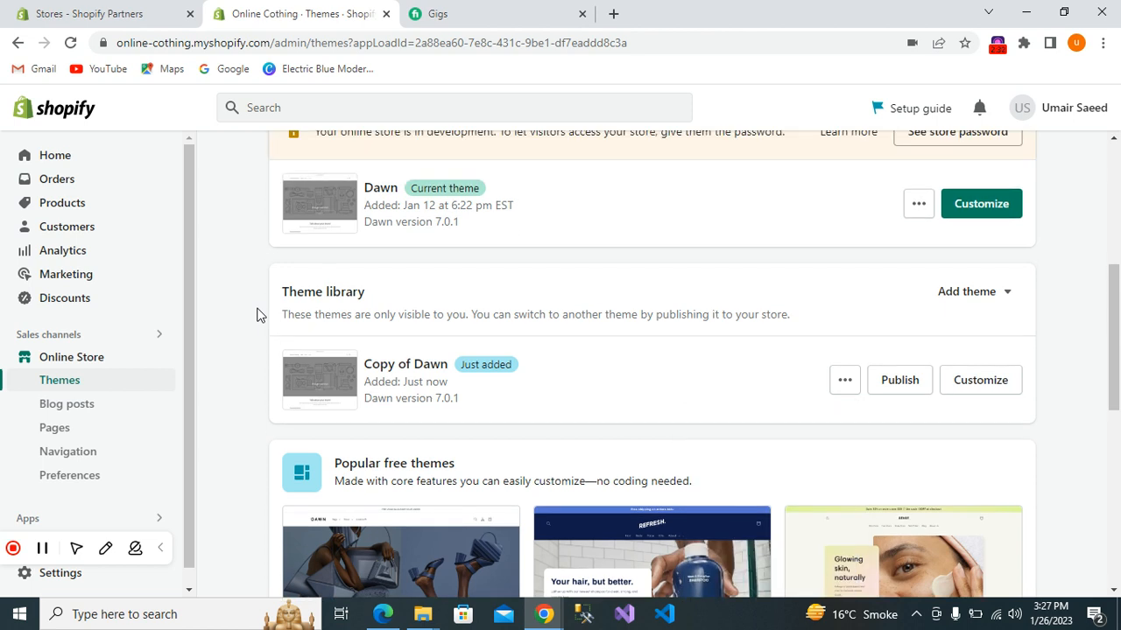
{"action": "scroll", "coordinate": [257, 315], "scroll_direction": "down", "scroll_amount": 5}
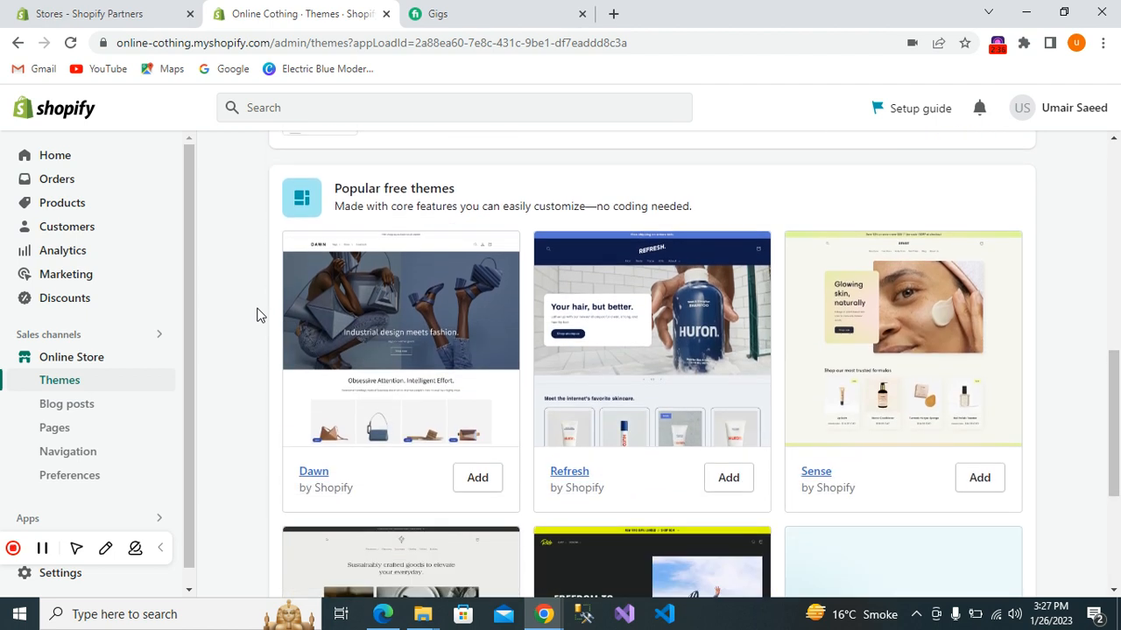
{"action": "scroll", "coordinate": [256, 315], "scroll_direction": "down", "scroll_amount": 4}
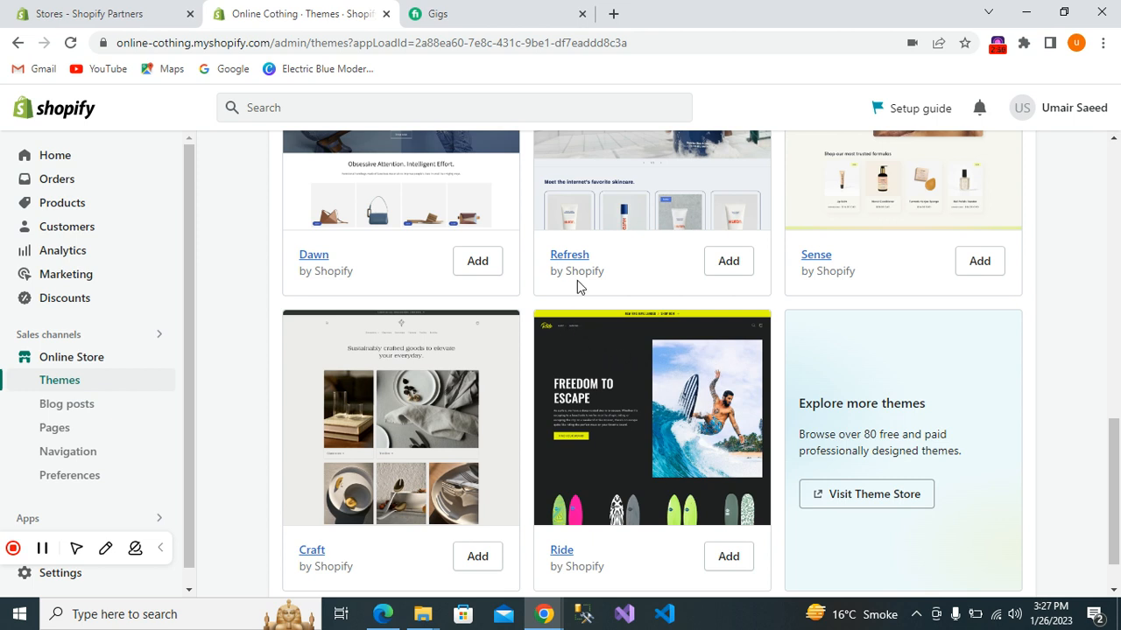
{"action": "scroll", "coordinate": [577, 284], "scroll_direction": "up", "scroll_amount": 1}
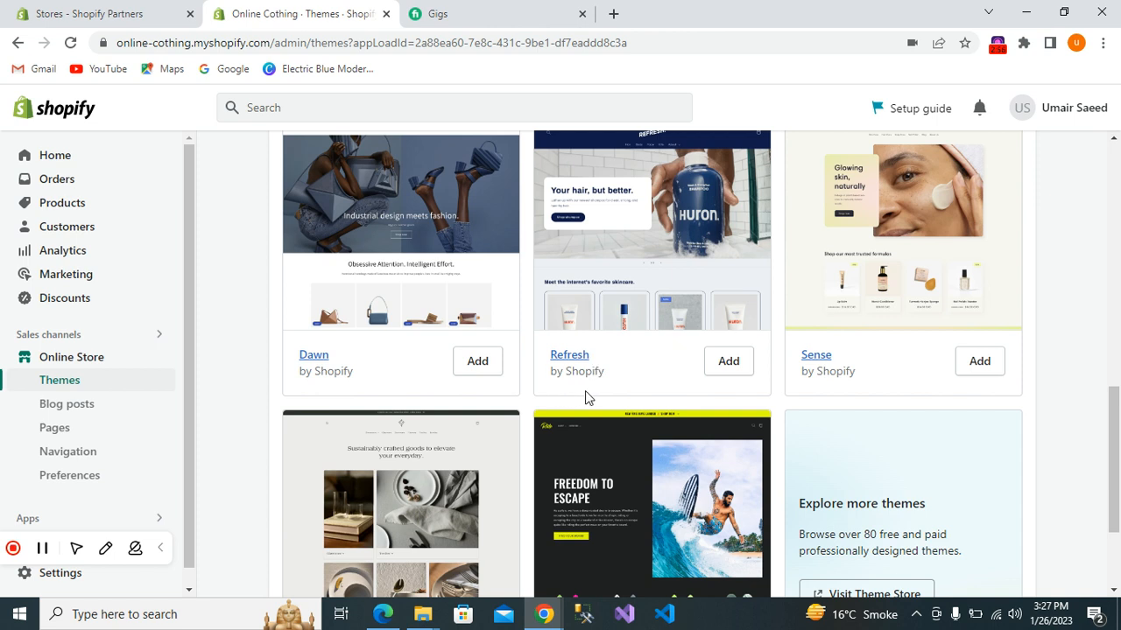
{"action": "left_click", "coordinate": [729, 362]}
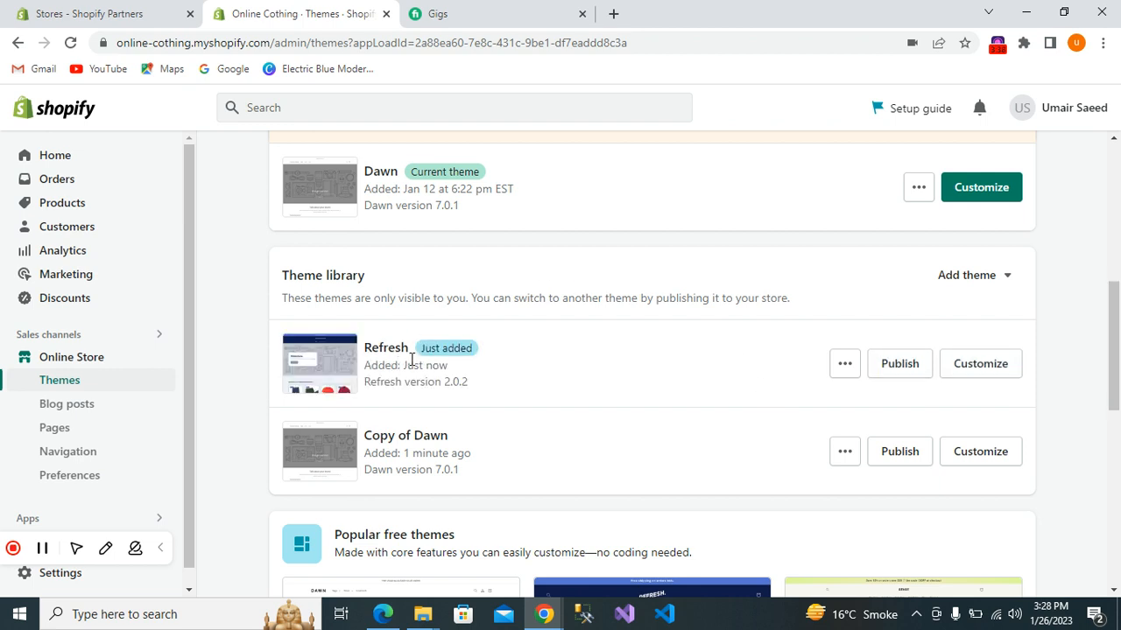
Preview the Refresh theme, examine its home page down to the email signup section, and return to the theme library
{"action": "left_click", "coordinate": [839, 367]}
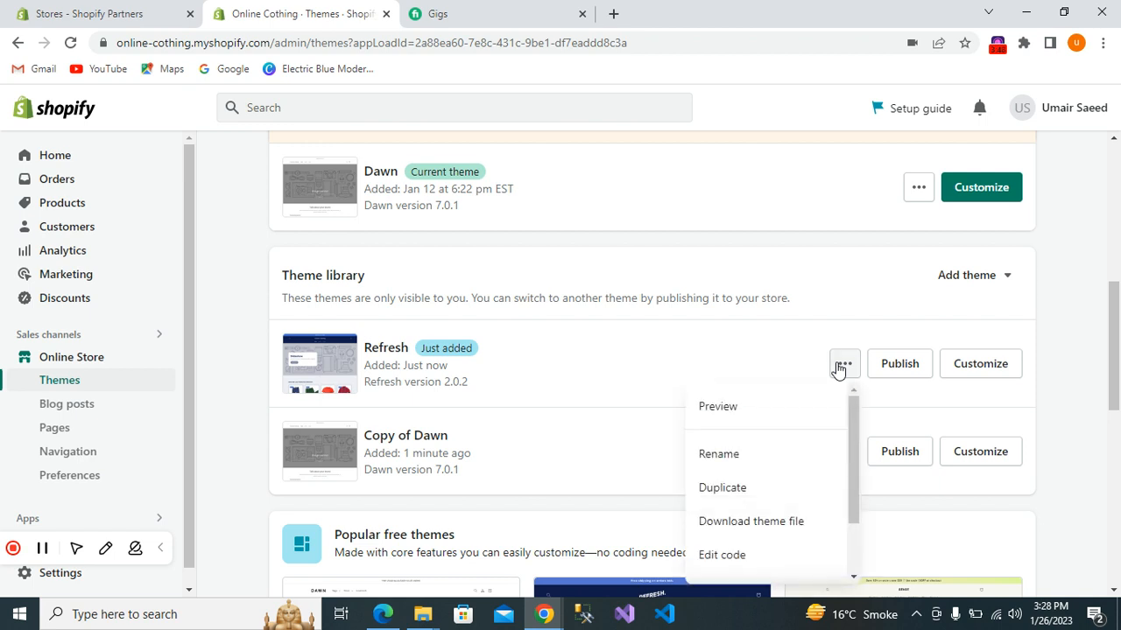
{"action": "left_click", "coordinate": [737, 408]}
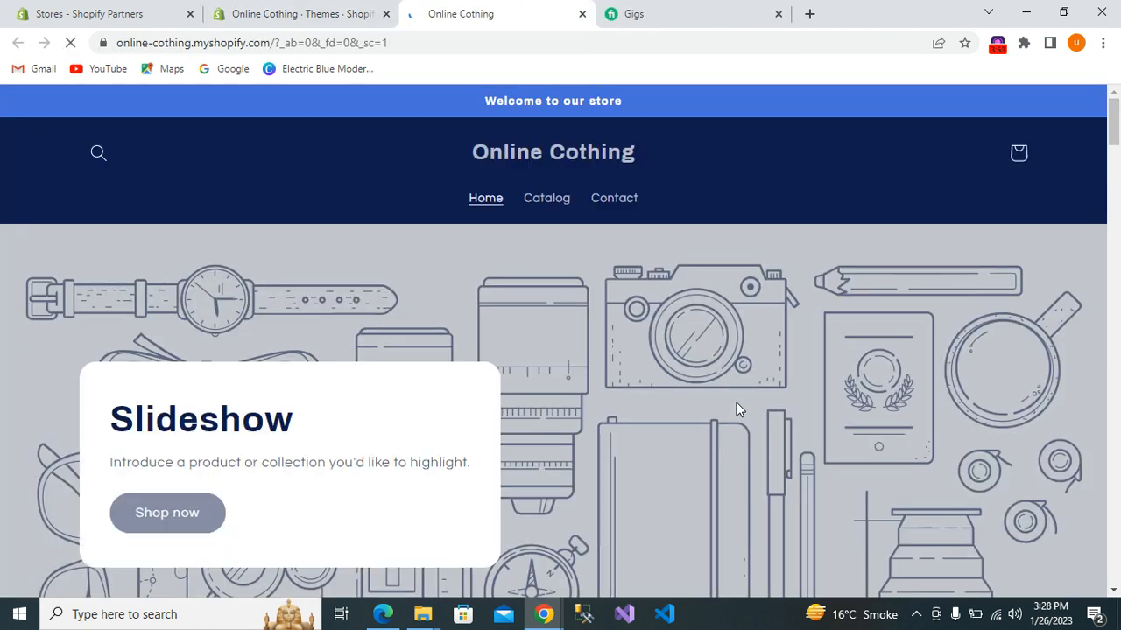
{"action": "scroll", "coordinate": [736, 408], "scroll_direction": "down", "scroll_amount": 5}
{"action": "scroll", "coordinate": [737, 408], "scroll_direction": "down", "scroll_amount": 10}
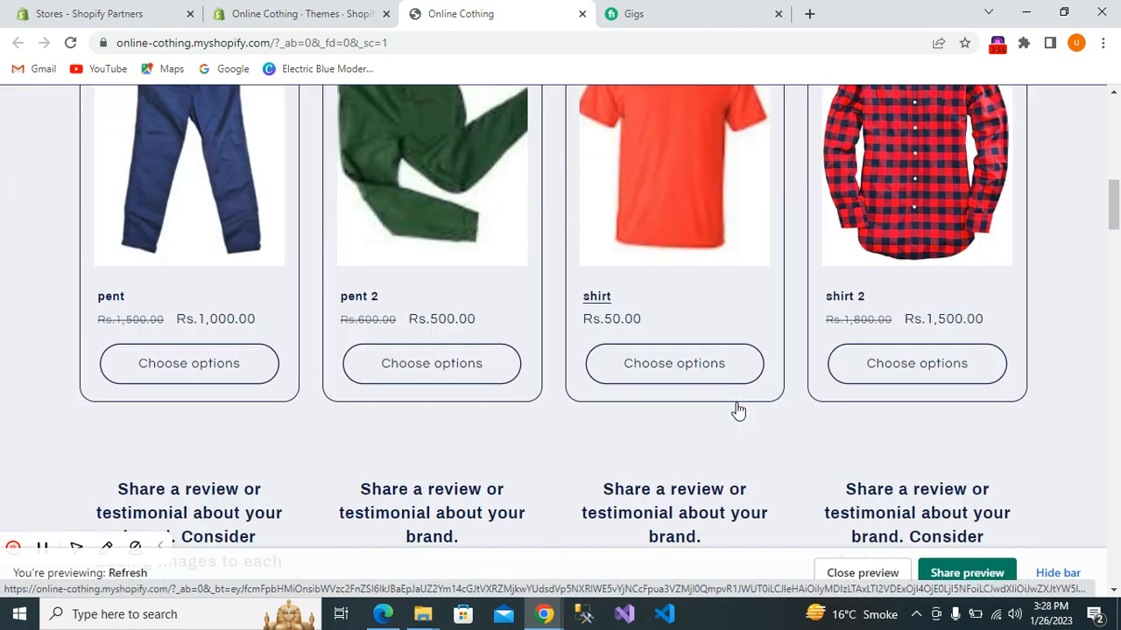
{"action": "scroll", "coordinate": [736, 410], "scroll_direction": "down", "scroll_amount": 5}
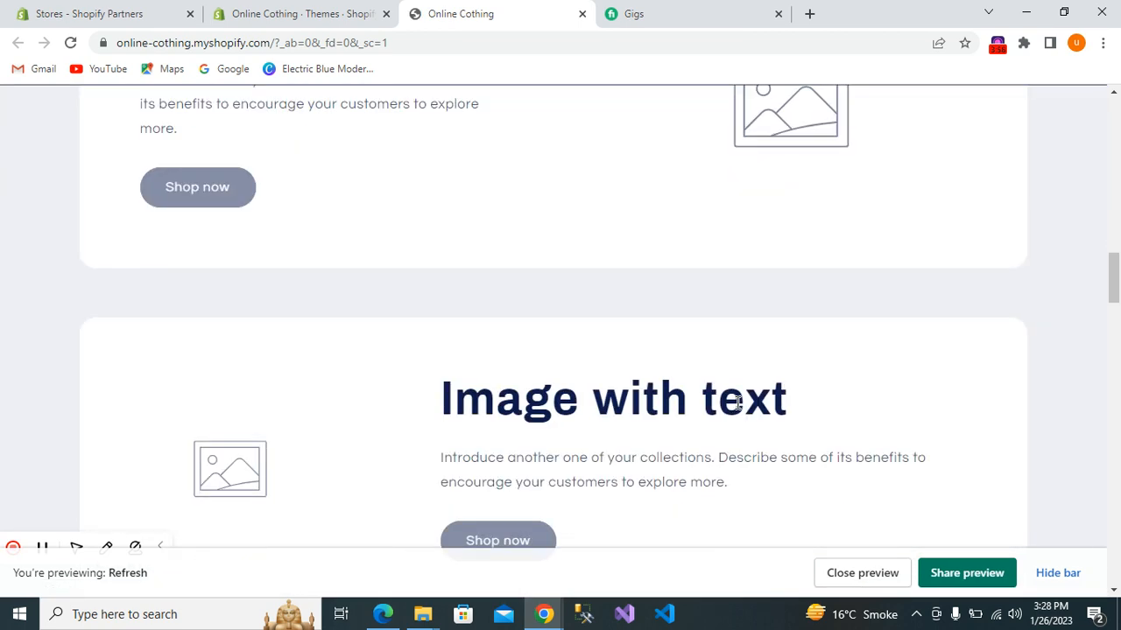
{"action": "scroll", "coordinate": [738, 403], "scroll_direction": "down", "scroll_amount": 10}
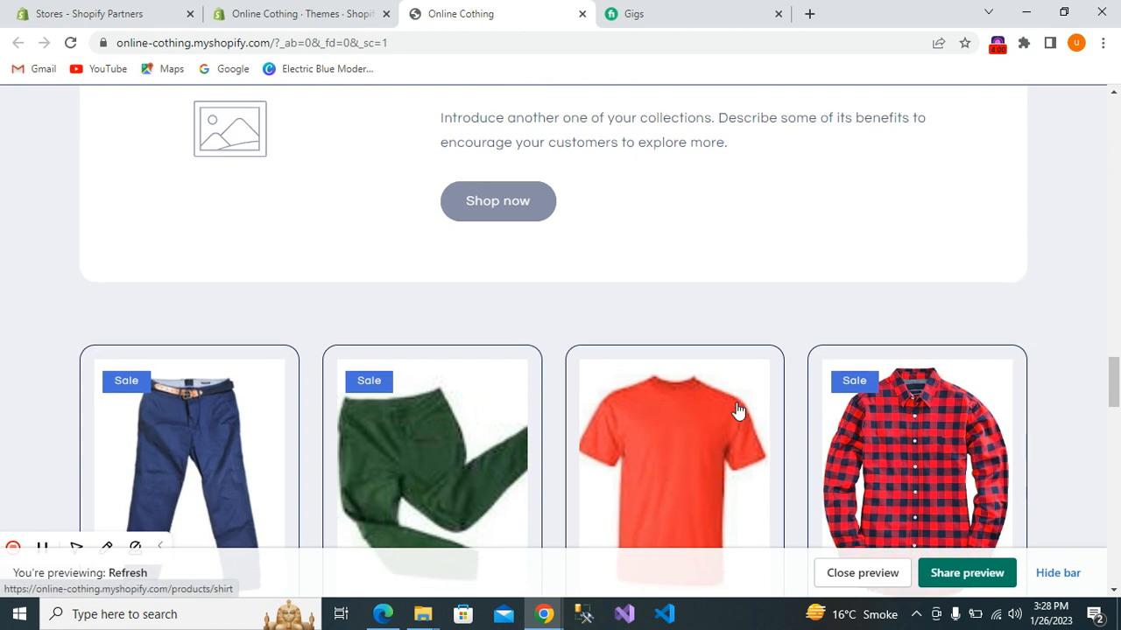
{"action": "scroll", "coordinate": [738, 405], "scroll_direction": "down", "scroll_amount": 7}
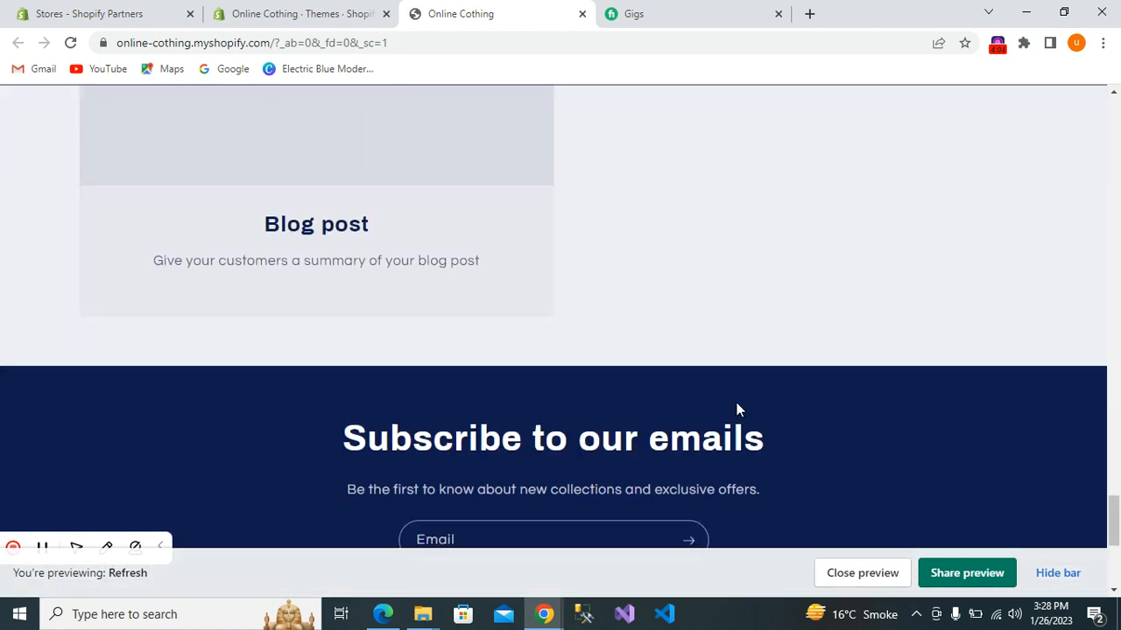
{"action": "left_click", "coordinate": [317, 13]}
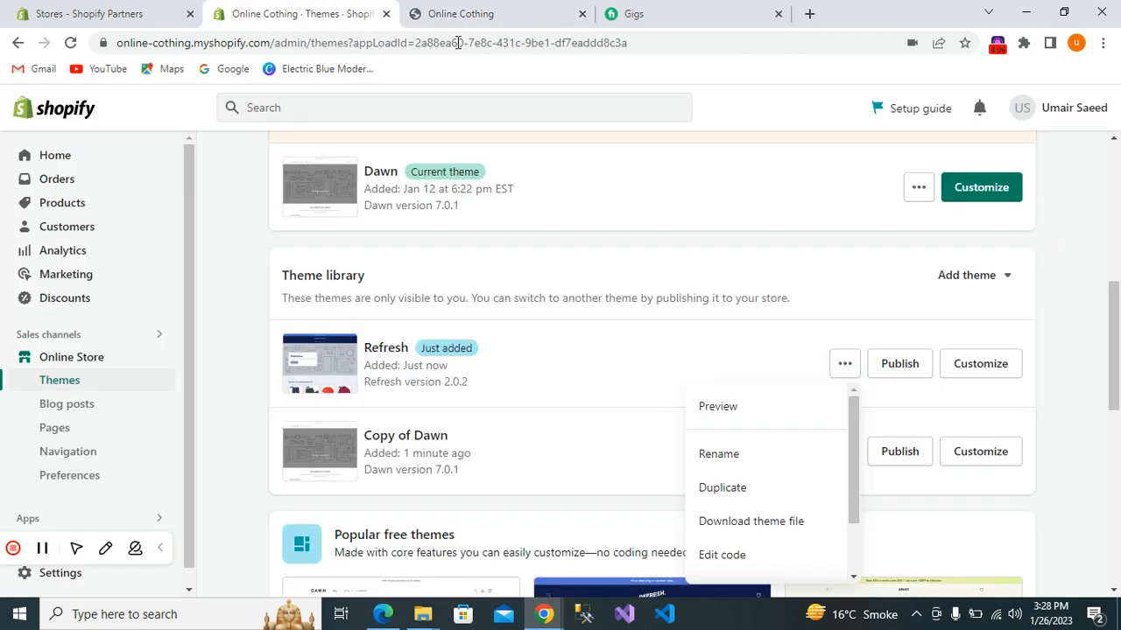
{"action": "scroll", "coordinate": [848, 367], "scroll_direction": "down", "scroll_amount": 2}
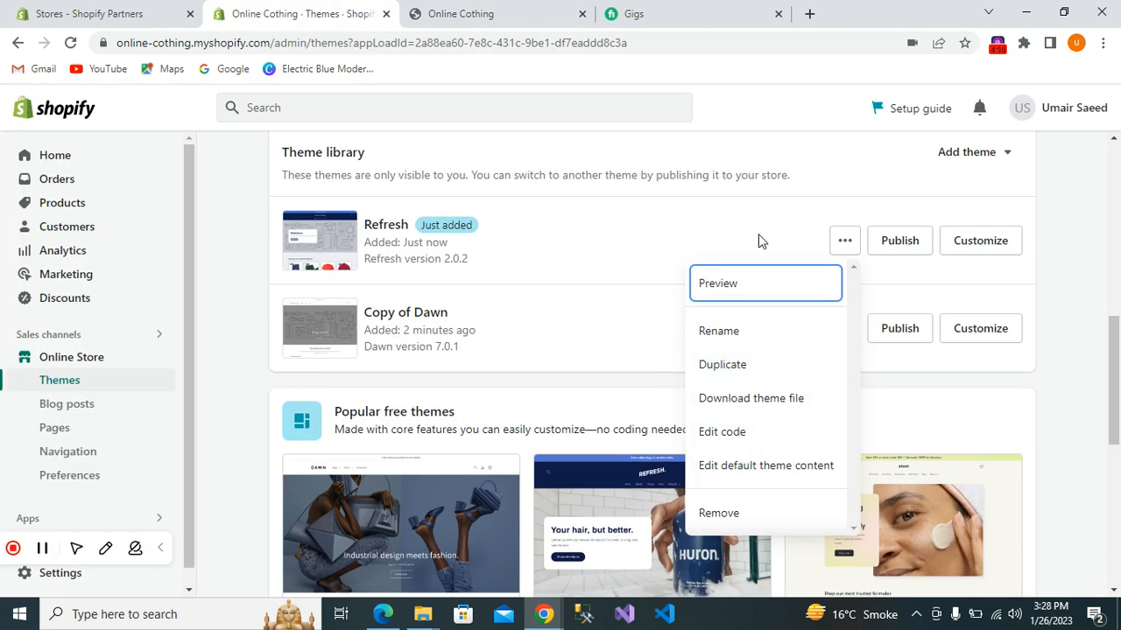
{"action": "left_click", "coordinate": [785, 248]}
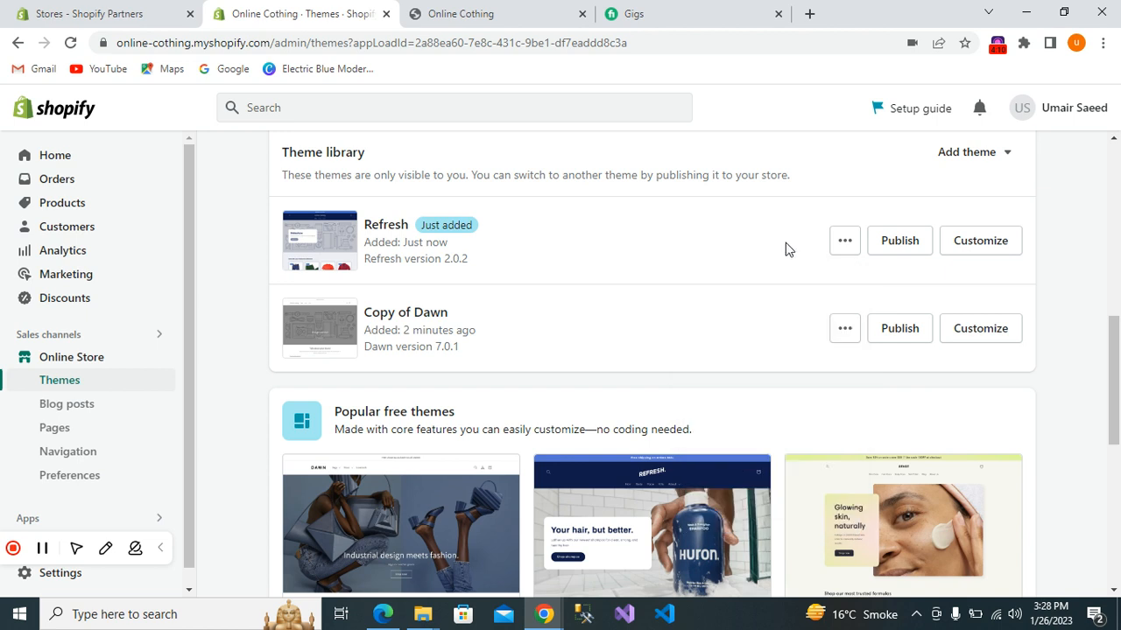
{"action": "left_click", "coordinate": [895, 243]}
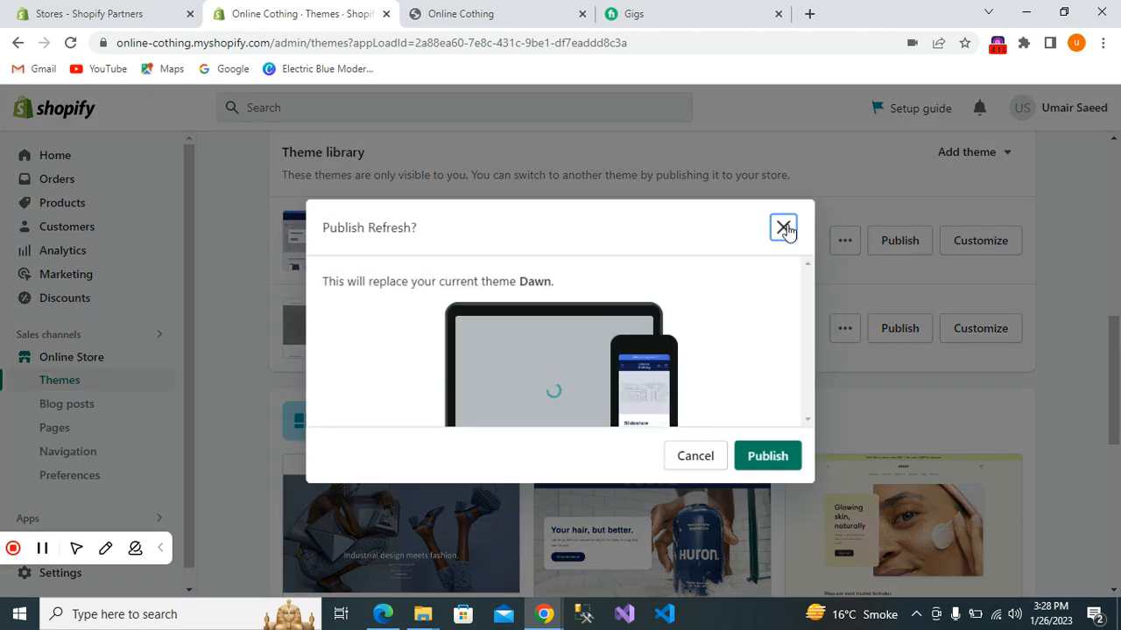
{"action": "left_click", "coordinate": [788, 230]}
{"action": "left_click", "coordinate": [900, 241]}
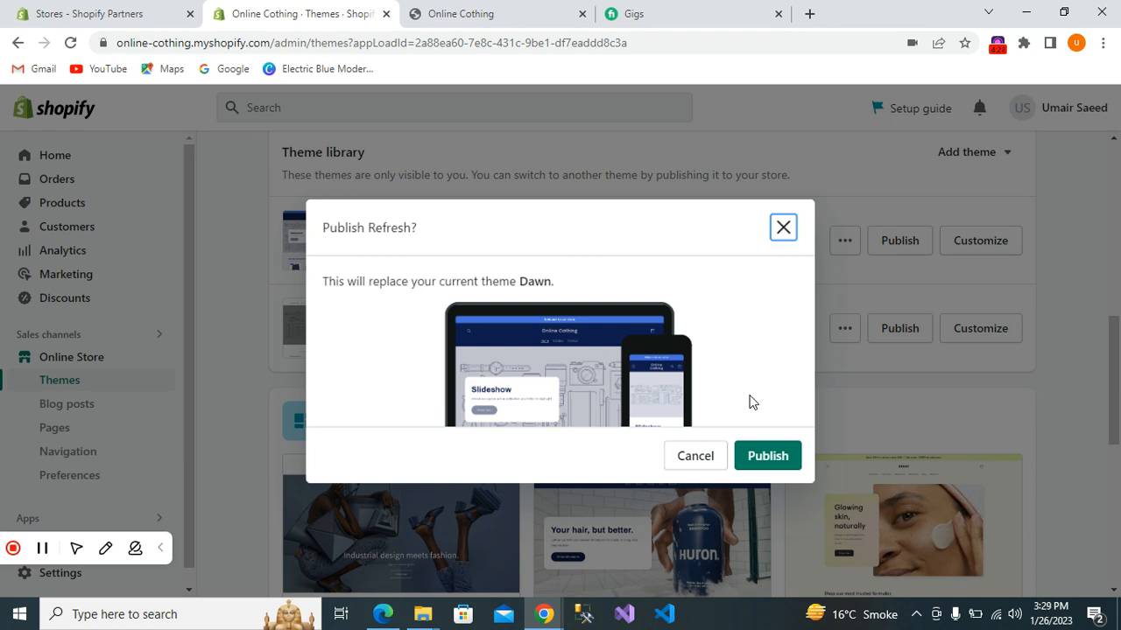
{"action": "left_click", "coordinate": [783, 227]}
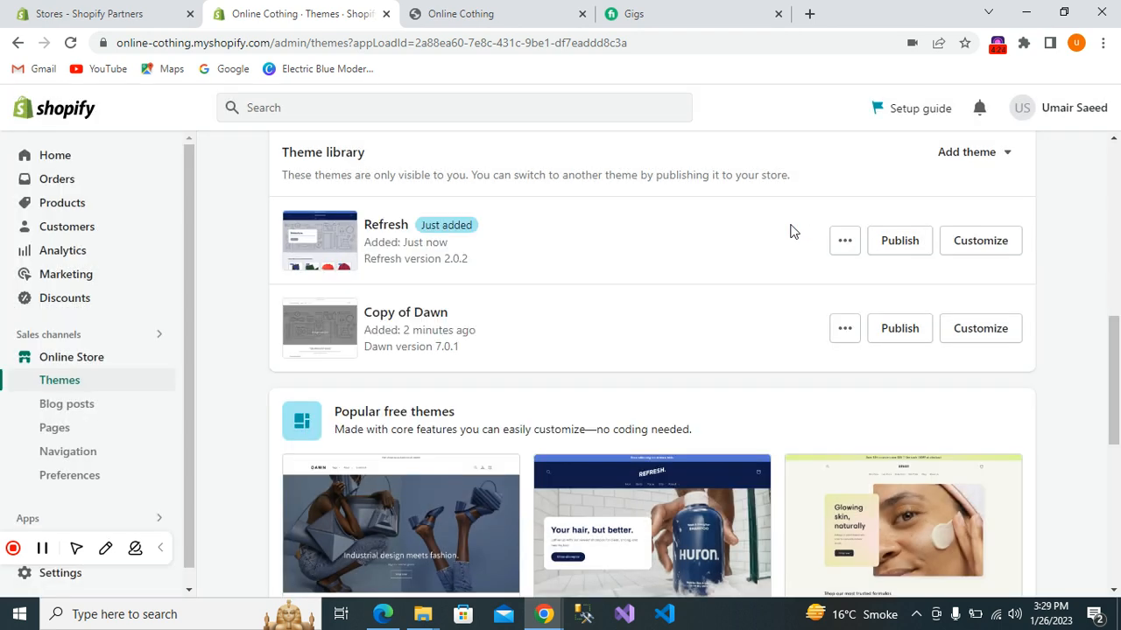
Visit the Shopify Theme Store from the section for exploring more themes below the popular free themes
{"action": "scroll", "coordinate": [790, 230], "scroll_direction": "up", "scroll_amount": 2}
{"action": "scroll", "coordinate": [791, 231], "scroll_direction": "up", "scroll_amount": 1}
{"action": "scroll", "coordinate": [791, 230], "scroll_direction": "down", "scroll_amount": 5}
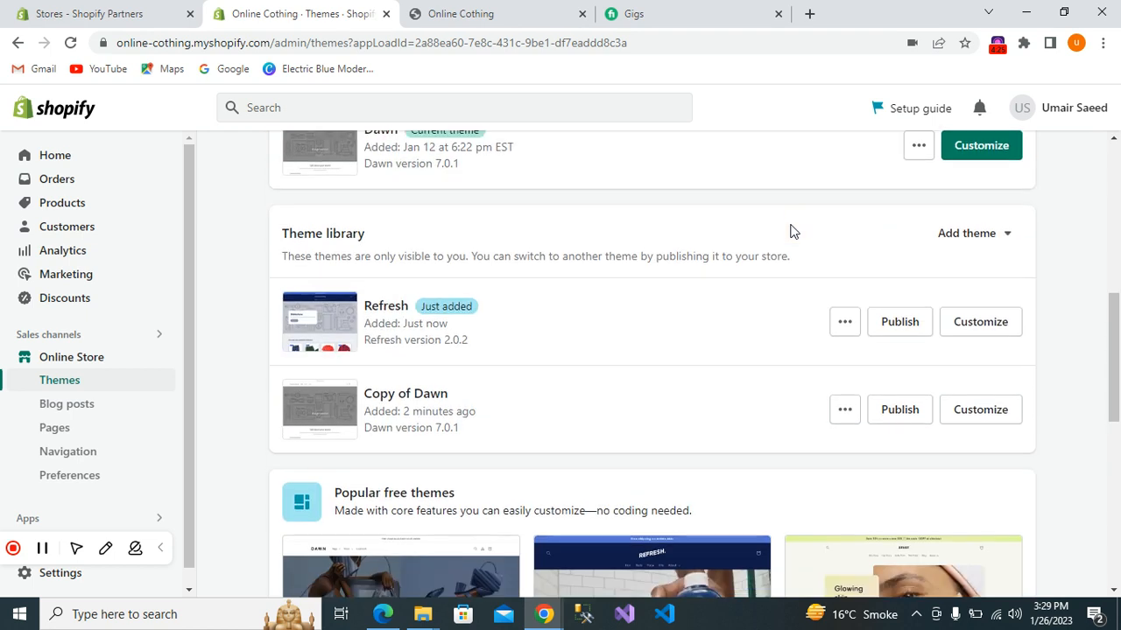
{"action": "scroll", "coordinate": [790, 230], "scroll_direction": "down", "scroll_amount": 4}
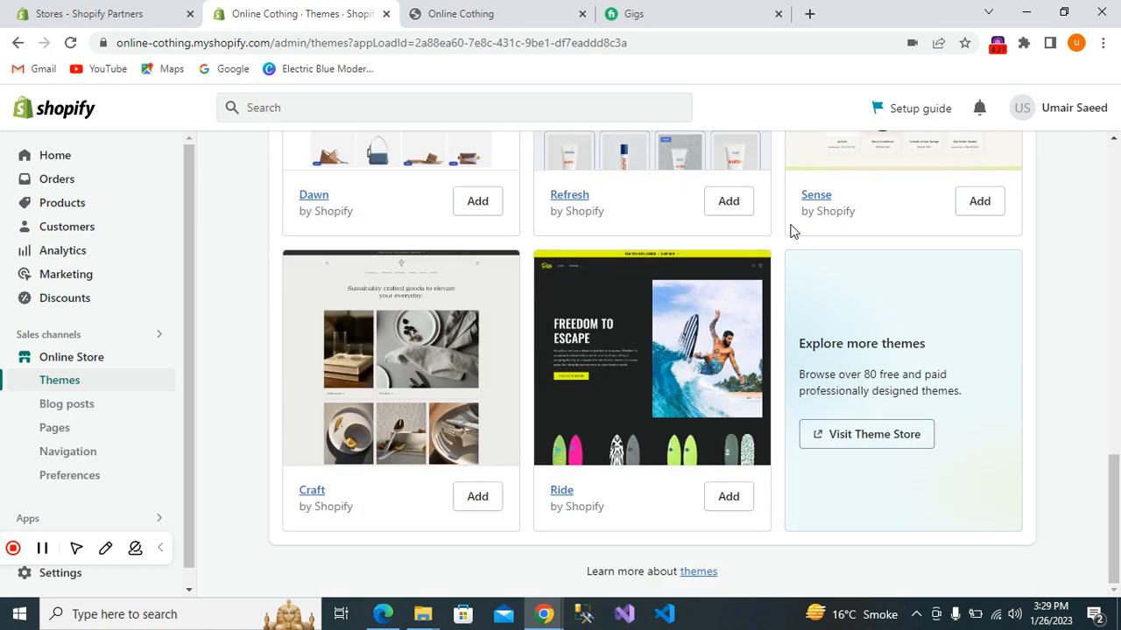
{"action": "left_click", "coordinate": [873, 434]}
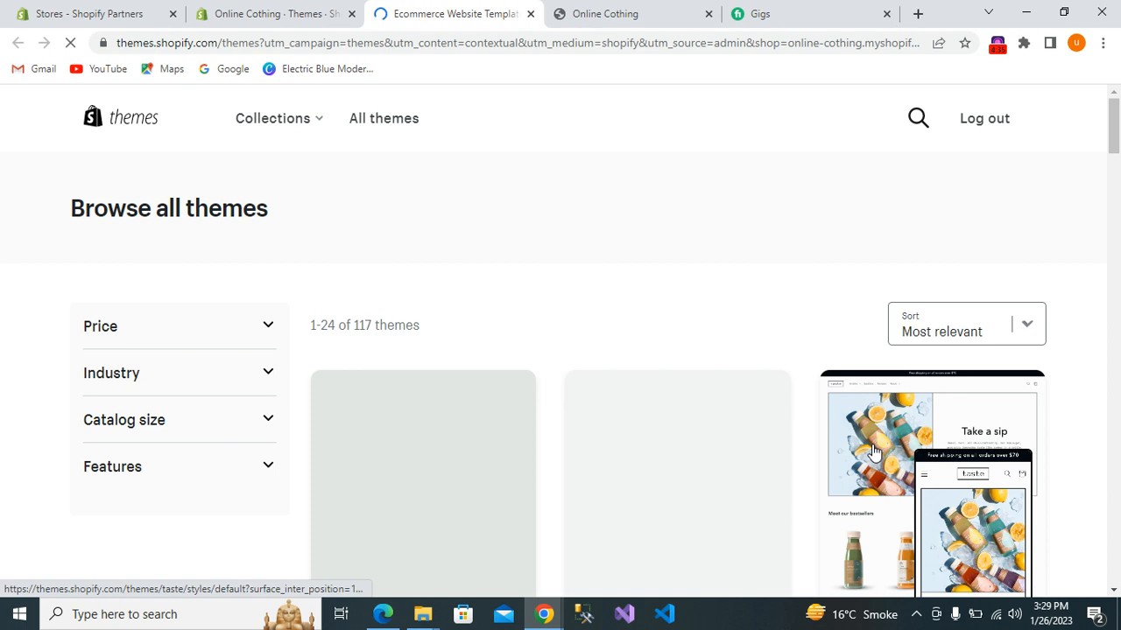
Browse the Theme Store catalogue, open the free Taste theme and try it on the store
{"action": "scroll", "coordinate": [871, 452], "scroll_direction": "down", "scroll_amount": 1}
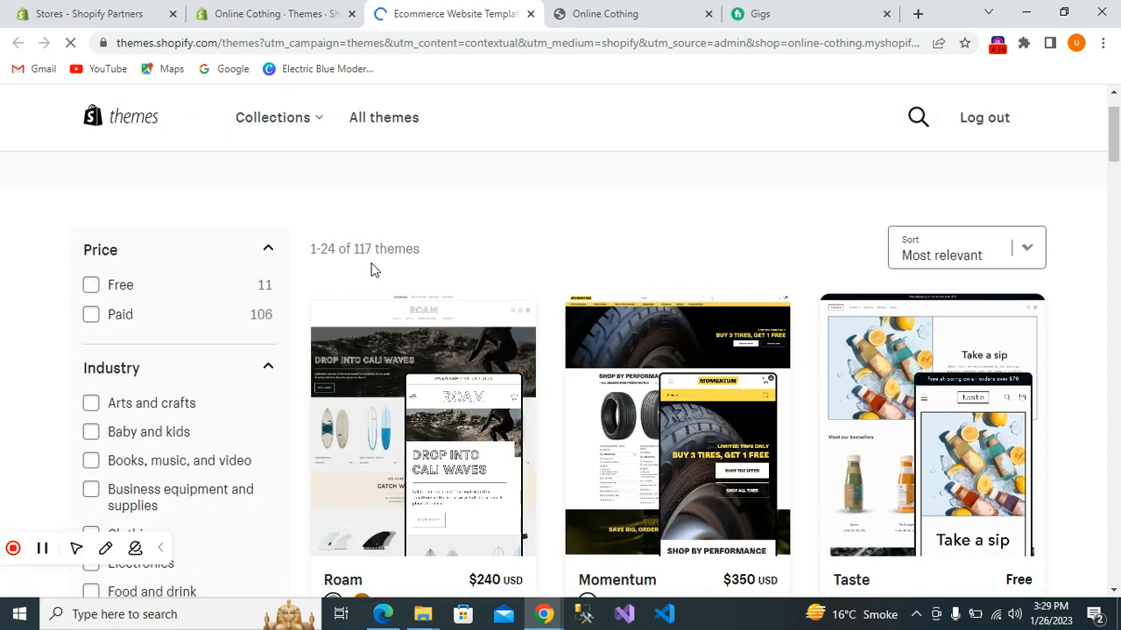
{"action": "scroll", "coordinate": [371, 269], "scroll_direction": "down", "scroll_amount": 3}
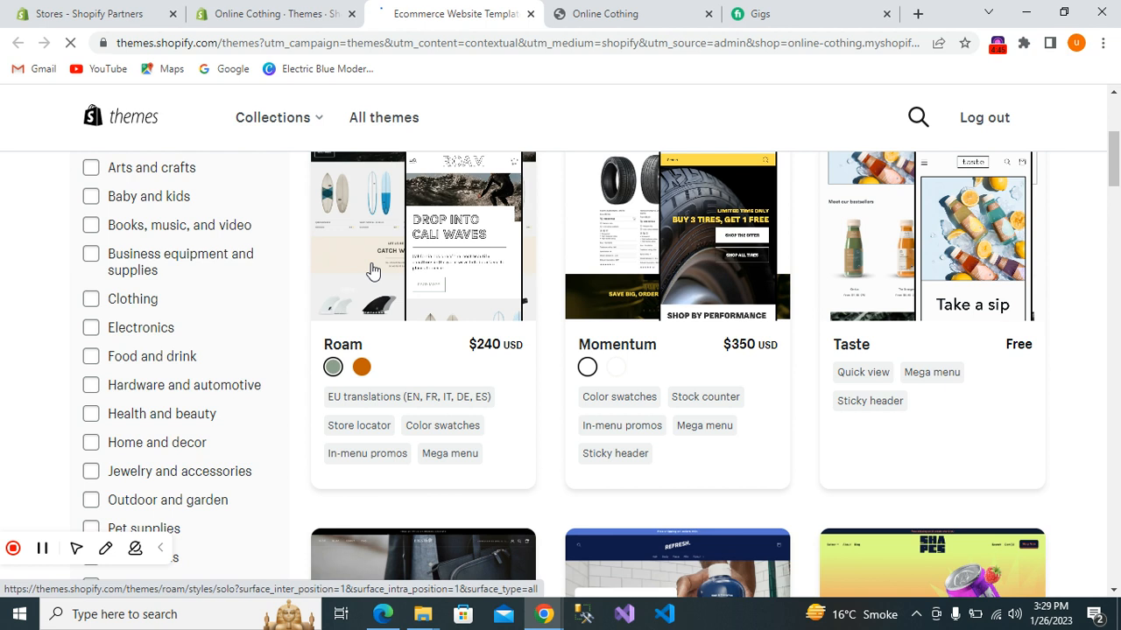
{"action": "scroll", "coordinate": [371, 270], "scroll_direction": "down", "scroll_amount": 4}
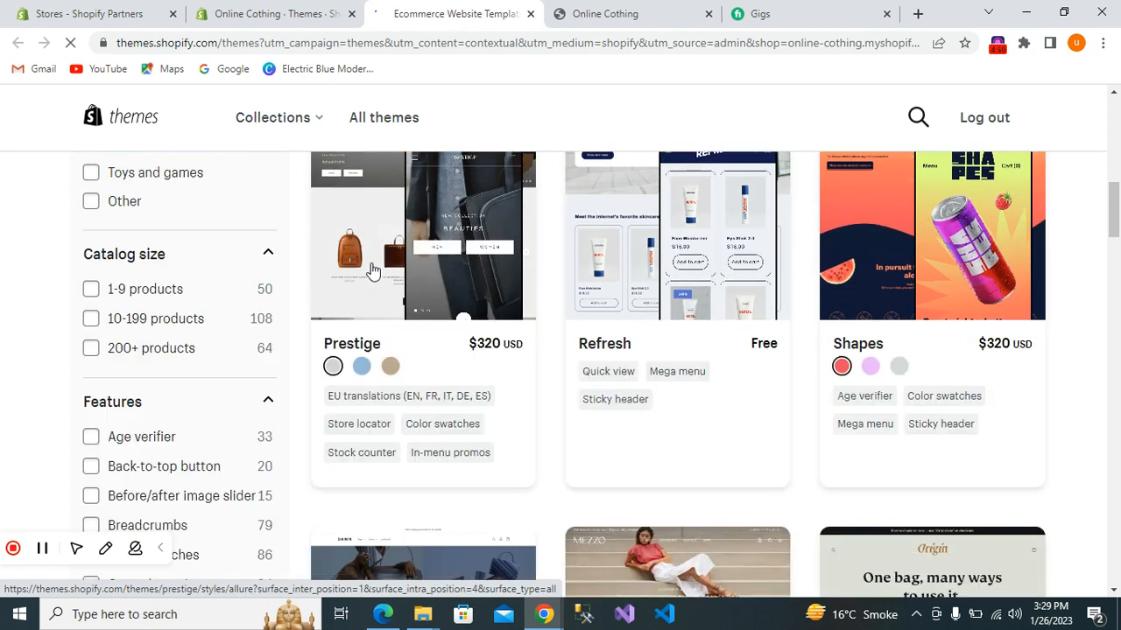
{"action": "scroll", "coordinate": [681, 394], "scroll_direction": "up", "scroll_amount": 2}
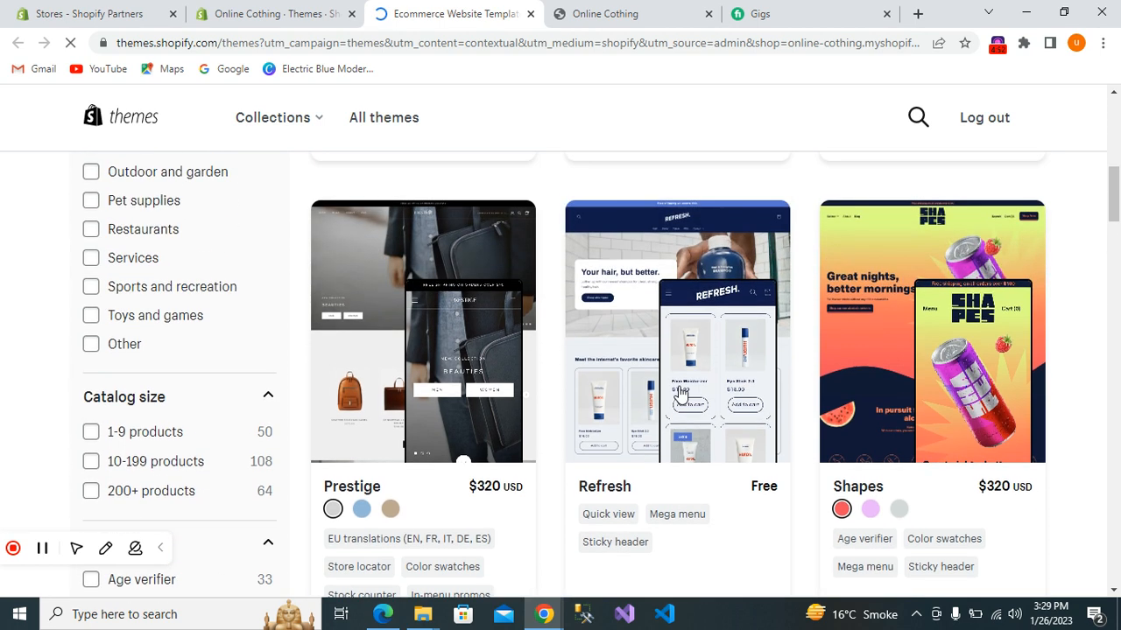
{"action": "scroll", "coordinate": [681, 394], "scroll_direction": "up", "scroll_amount": 4}
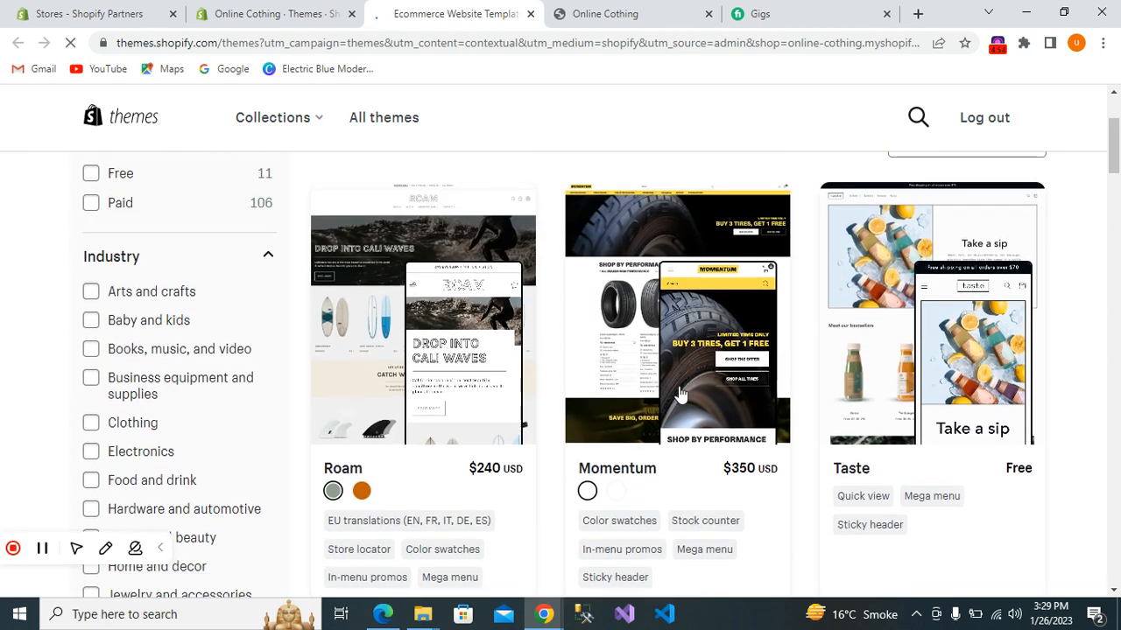
{"action": "scroll", "coordinate": [679, 390], "scroll_direction": "down", "scroll_amount": 2}
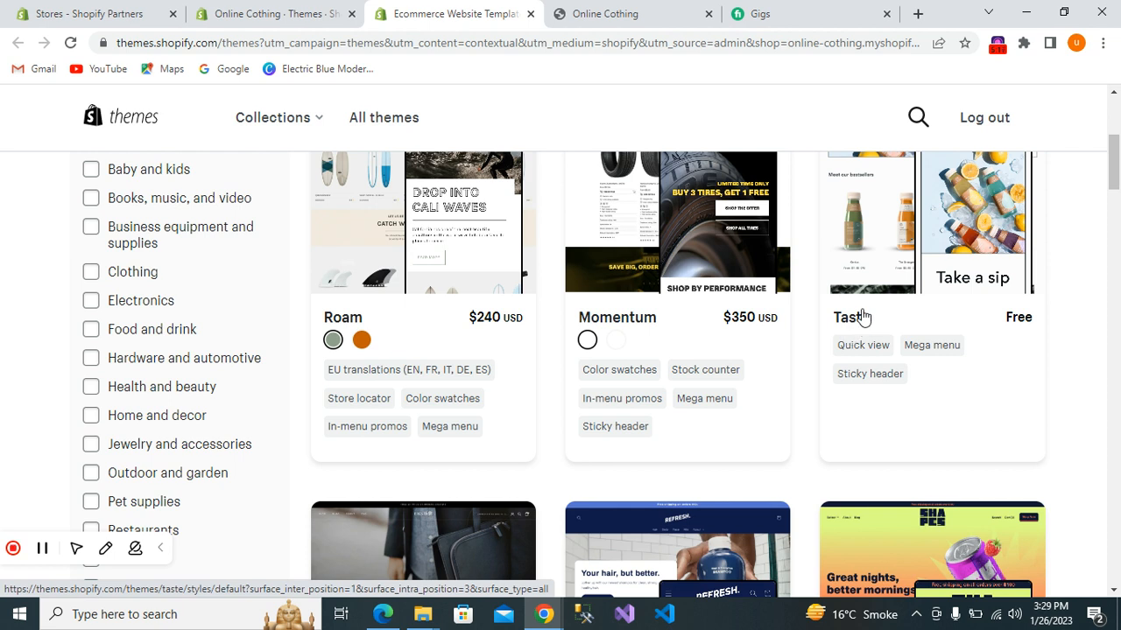
{"action": "left_click", "coordinate": [860, 316]}
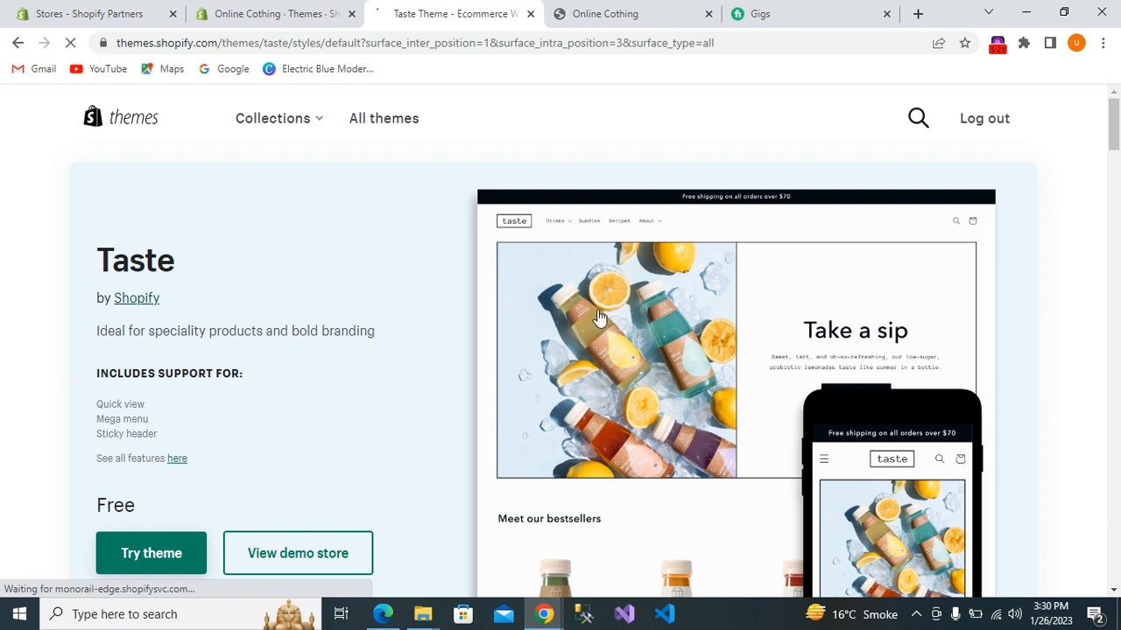
{"action": "scroll", "coordinate": [332, 470], "scroll_direction": "down", "scroll_amount": 2}
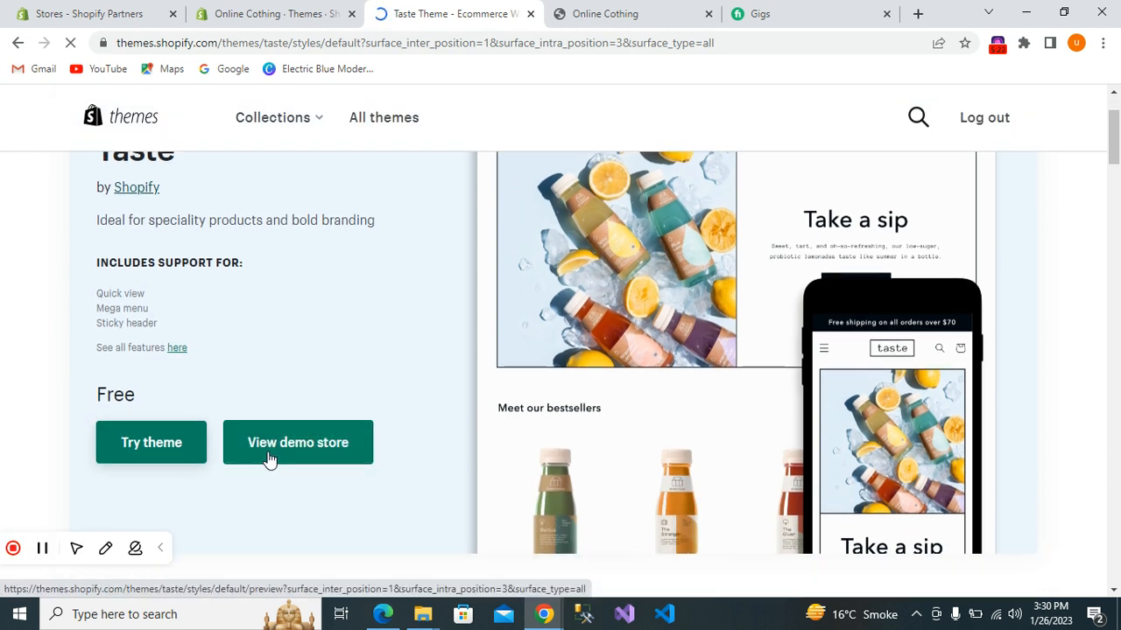
{"action": "left_click", "coordinate": [160, 445]}
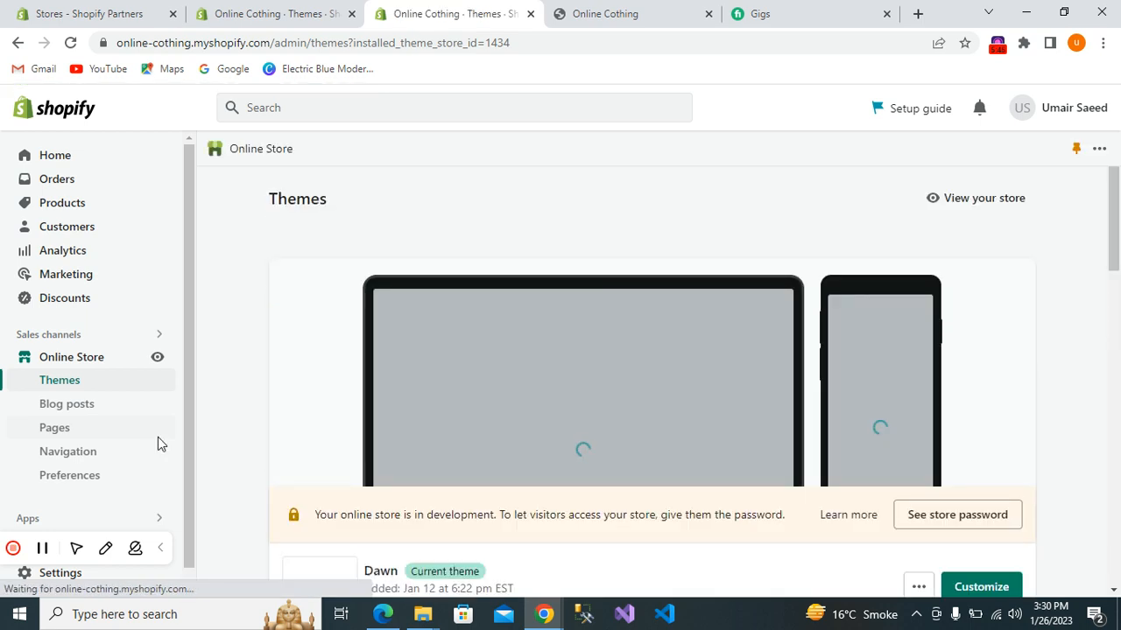
Find the newly added Taste theme in the theme library and preview it on the storefront
{"action": "scroll", "coordinate": [158, 437], "scroll_direction": "down", "scroll_amount": 1}
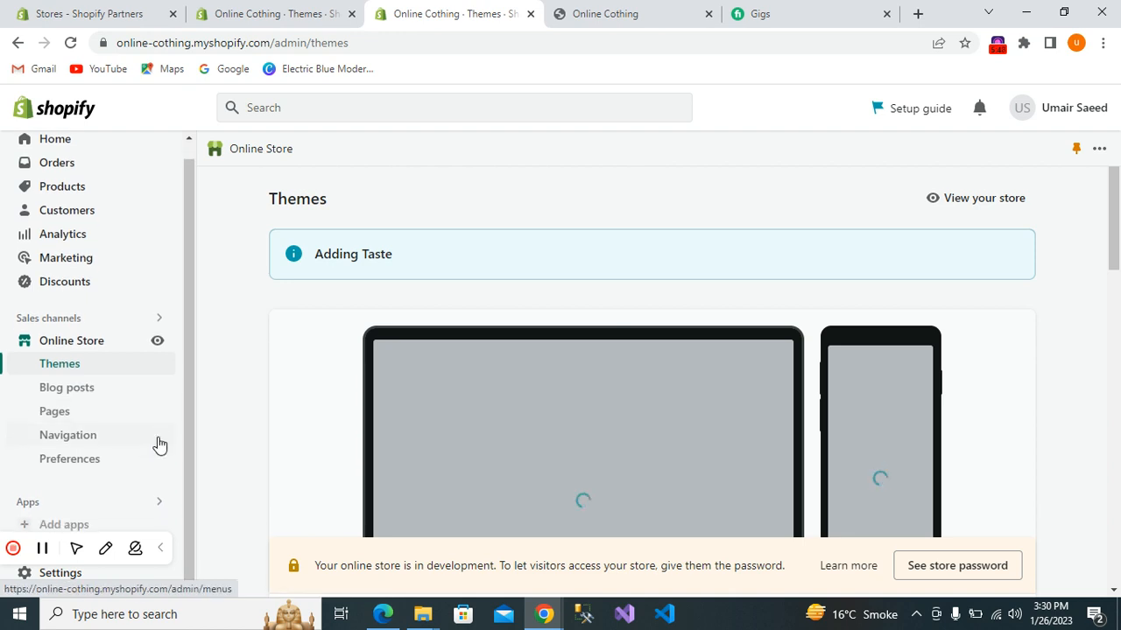
{"action": "scroll", "coordinate": [374, 492], "scroll_direction": "down", "scroll_amount": 1}
{"action": "scroll", "coordinate": [374, 493], "scroll_direction": "up", "scroll_amount": 1}
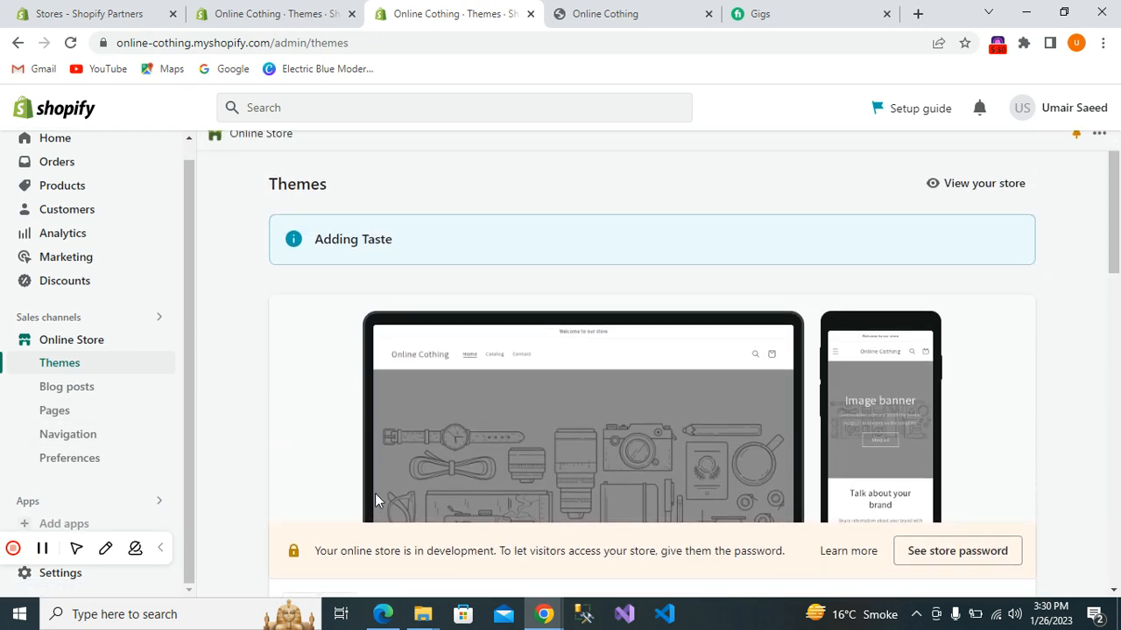
{"action": "scroll", "coordinate": [376, 243], "scroll_direction": "down", "scroll_amount": 2}
{"action": "scroll", "coordinate": [376, 243], "scroll_direction": "down", "scroll_amount": 5}
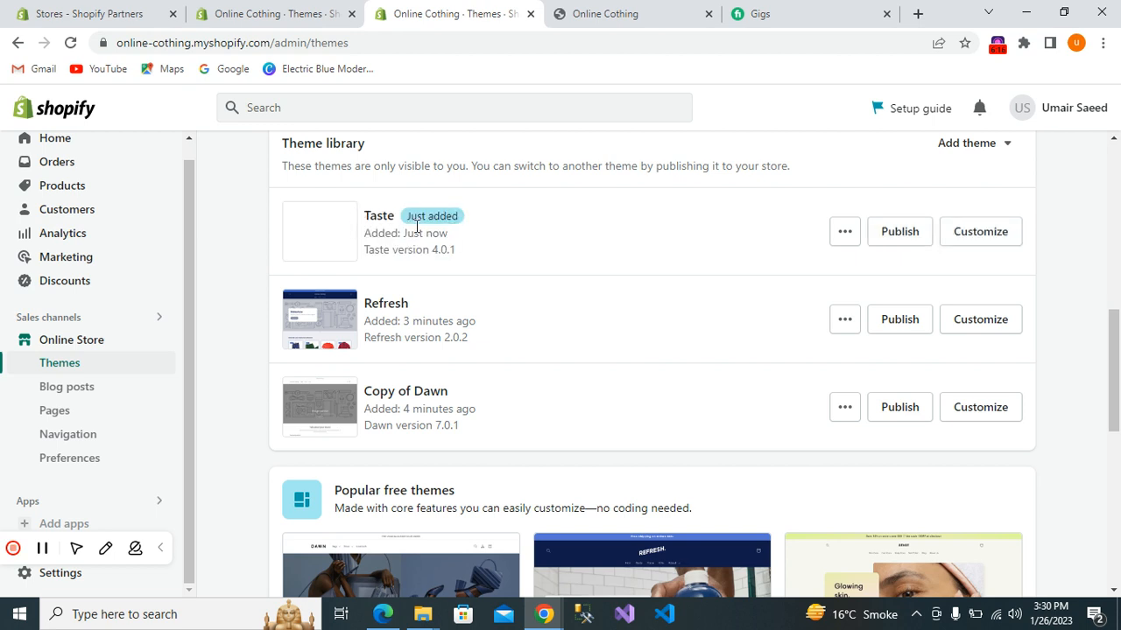
{"action": "left_click", "coordinate": [845, 235]}
{"action": "left_click", "coordinate": [735, 278]}
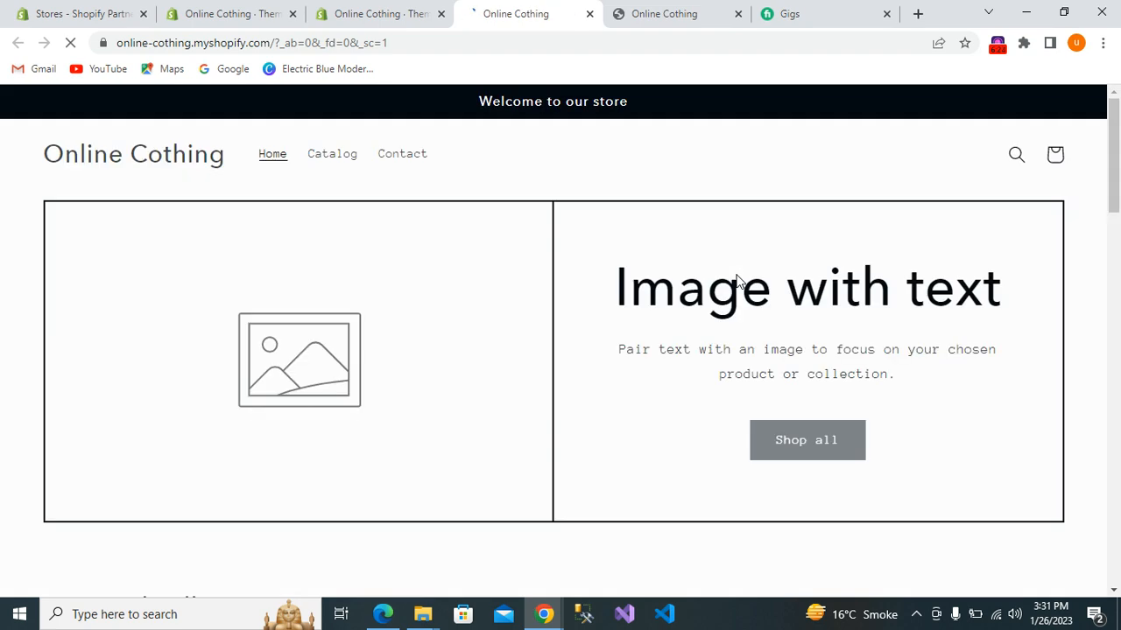
Examine the Taste home page, including its featured products, collections and column sections, and close the preview
{"action": "scroll", "coordinate": [735, 279], "scroll_direction": "down", "scroll_amount": 3}
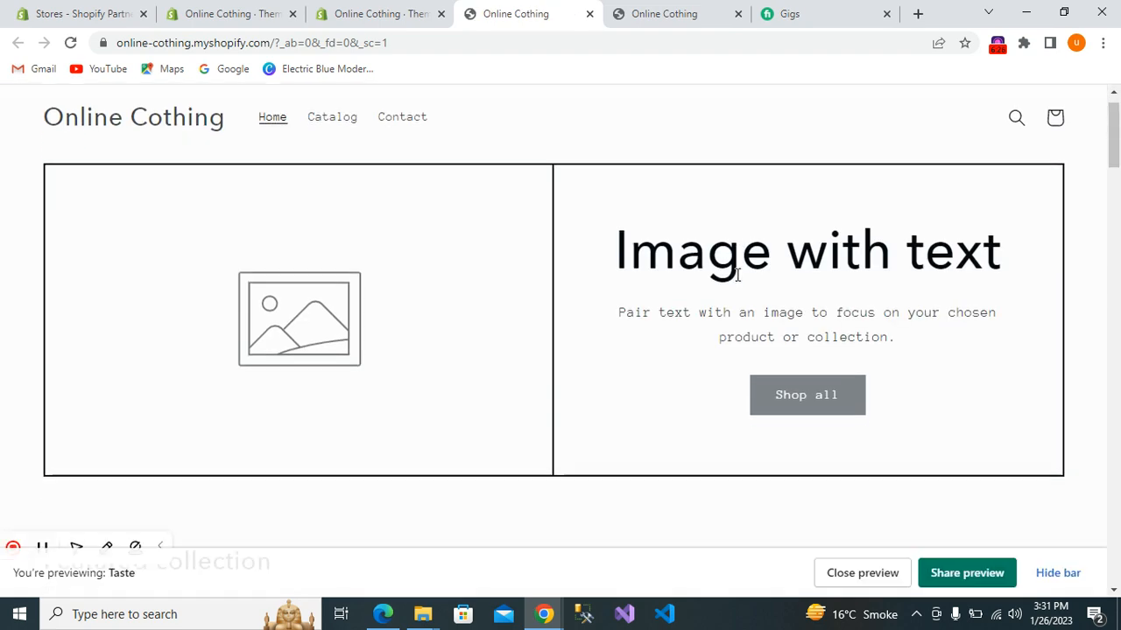
{"action": "scroll", "coordinate": [736, 281], "scroll_direction": "down", "scroll_amount": 10}
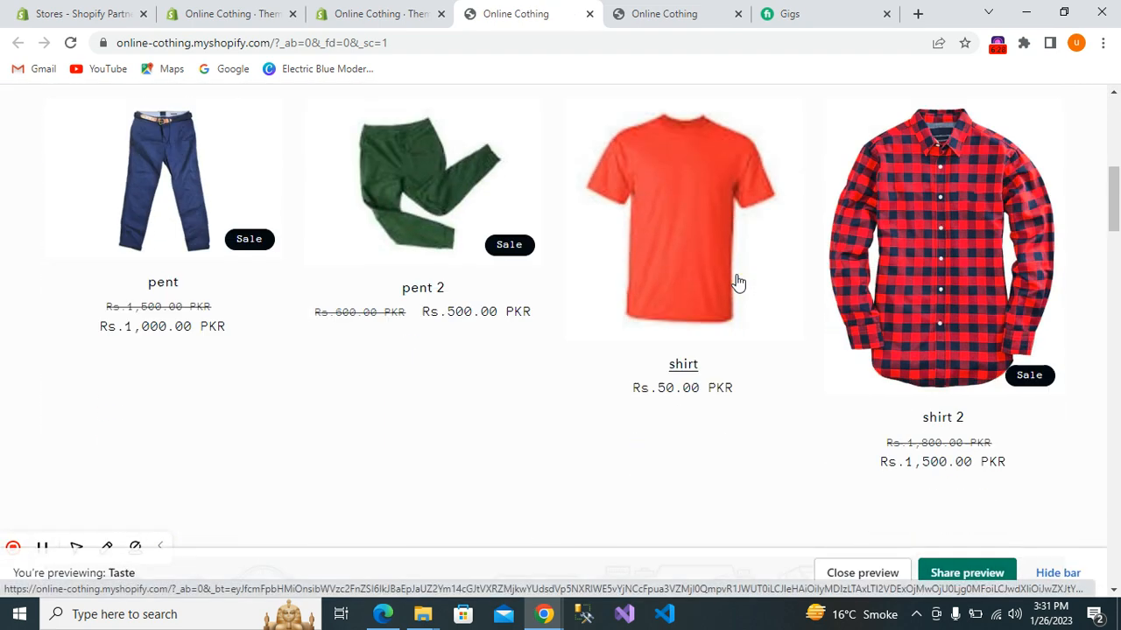
{"action": "scroll", "coordinate": [736, 281], "scroll_direction": "down", "scroll_amount": 12}
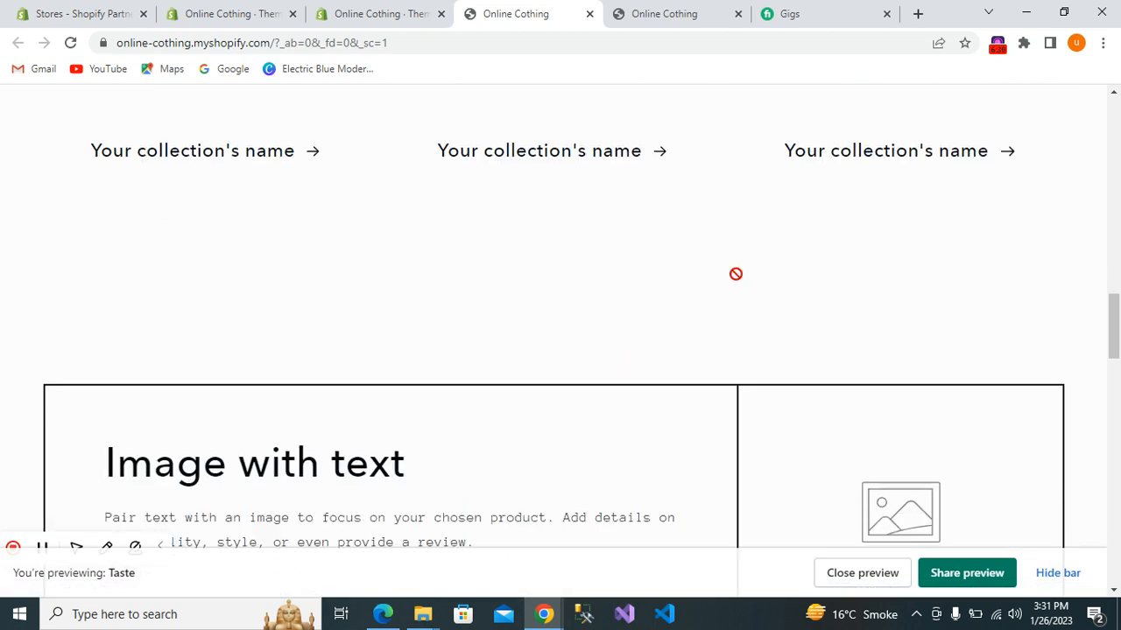
{"action": "scroll", "coordinate": [736, 281], "scroll_direction": "down", "scroll_amount": 12}
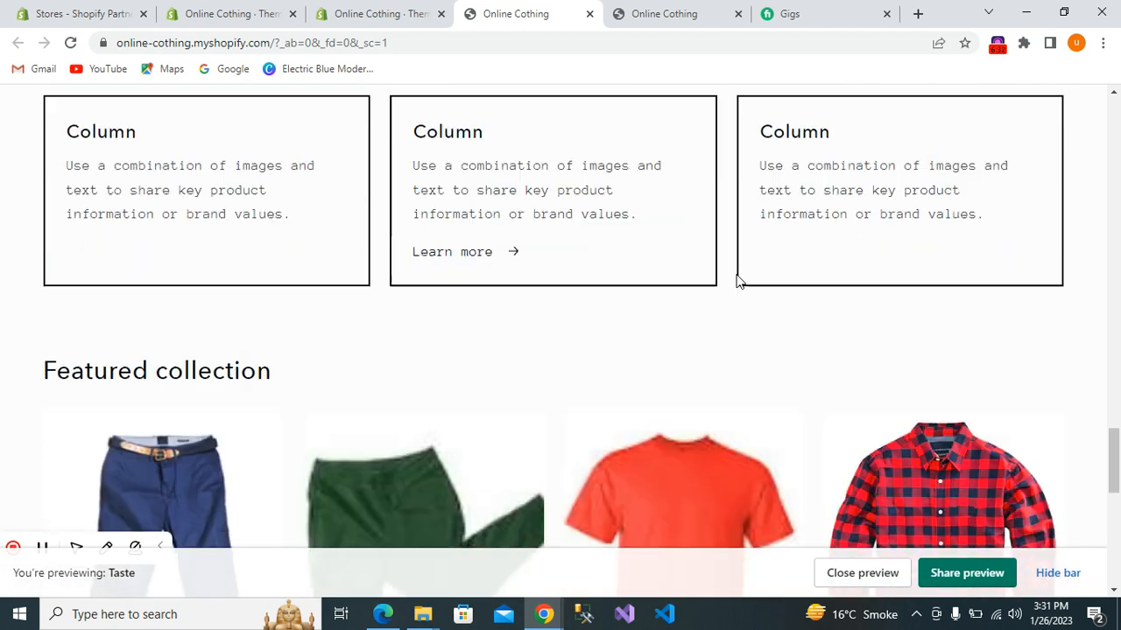
{"action": "scroll", "coordinate": [738, 282], "scroll_direction": "up", "scroll_amount": 8}
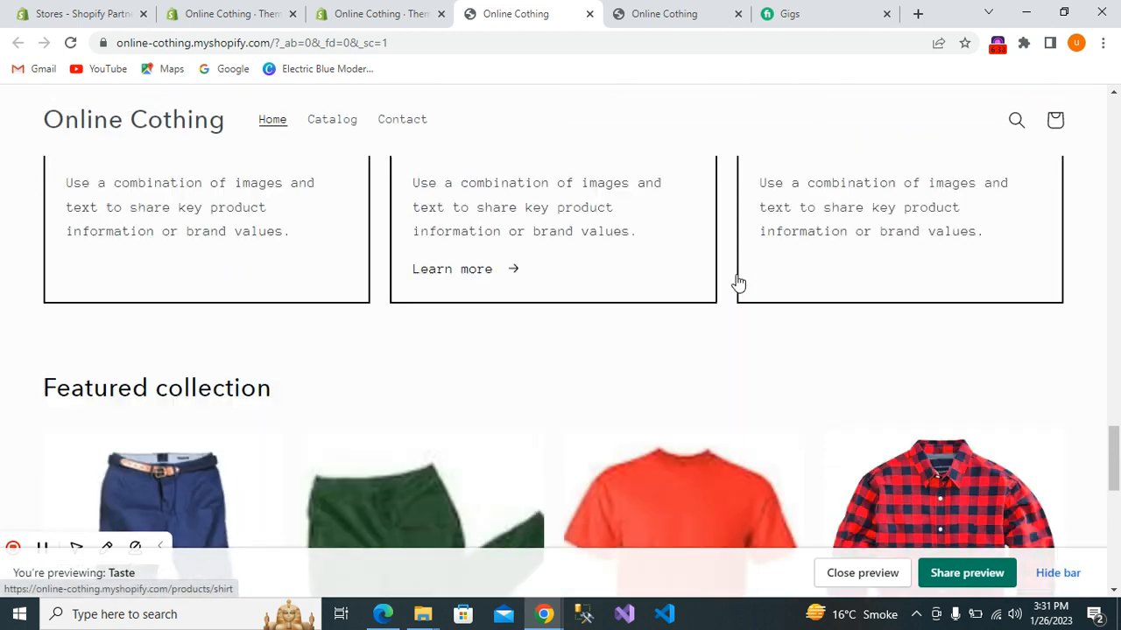
{"action": "scroll", "coordinate": [736, 281], "scroll_direction": "up", "scroll_amount": 6}
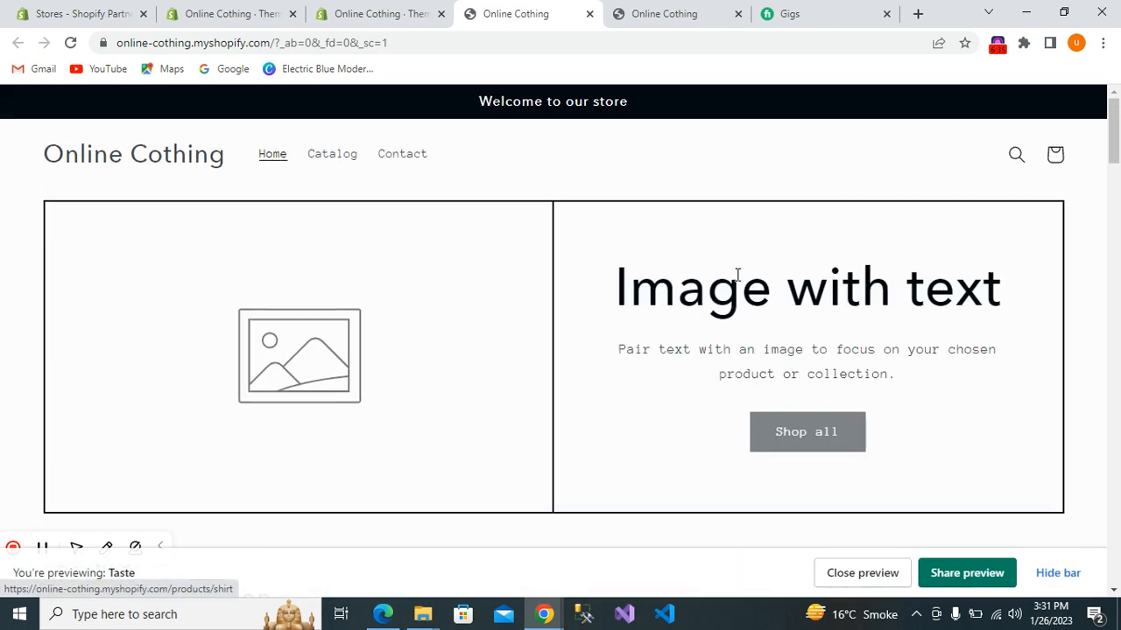
{"action": "scroll", "coordinate": [736, 281], "scroll_direction": "down", "scroll_amount": 2}
{"action": "scroll", "coordinate": [736, 281], "scroll_direction": "down", "scroll_amount": 9}
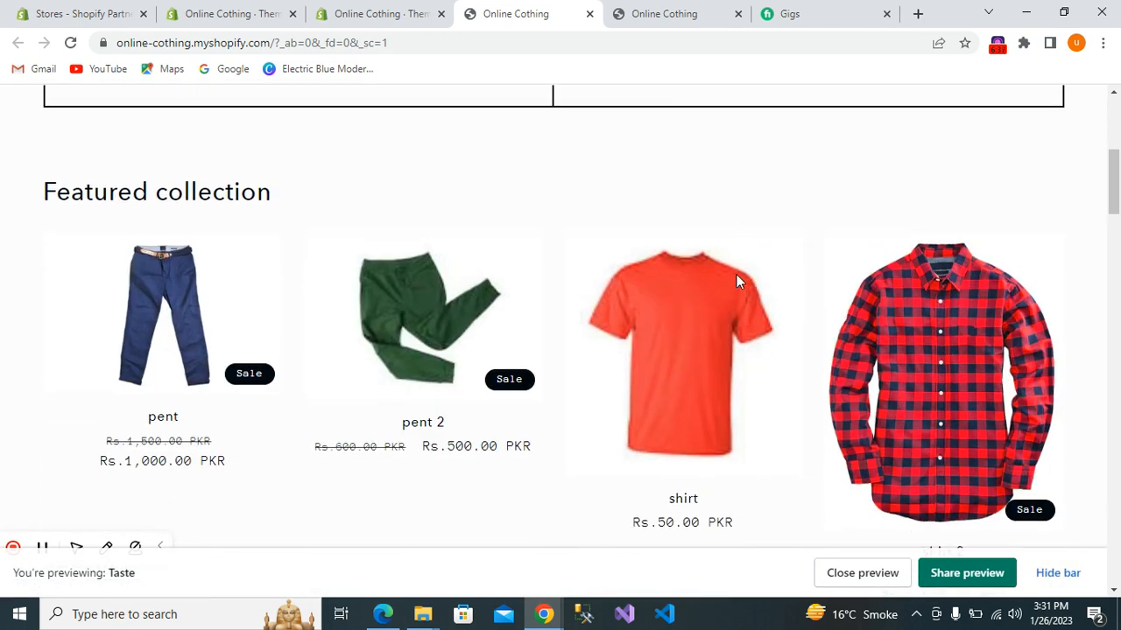
{"action": "scroll", "coordinate": [736, 280], "scroll_direction": "down", "scroll_amount": 1}
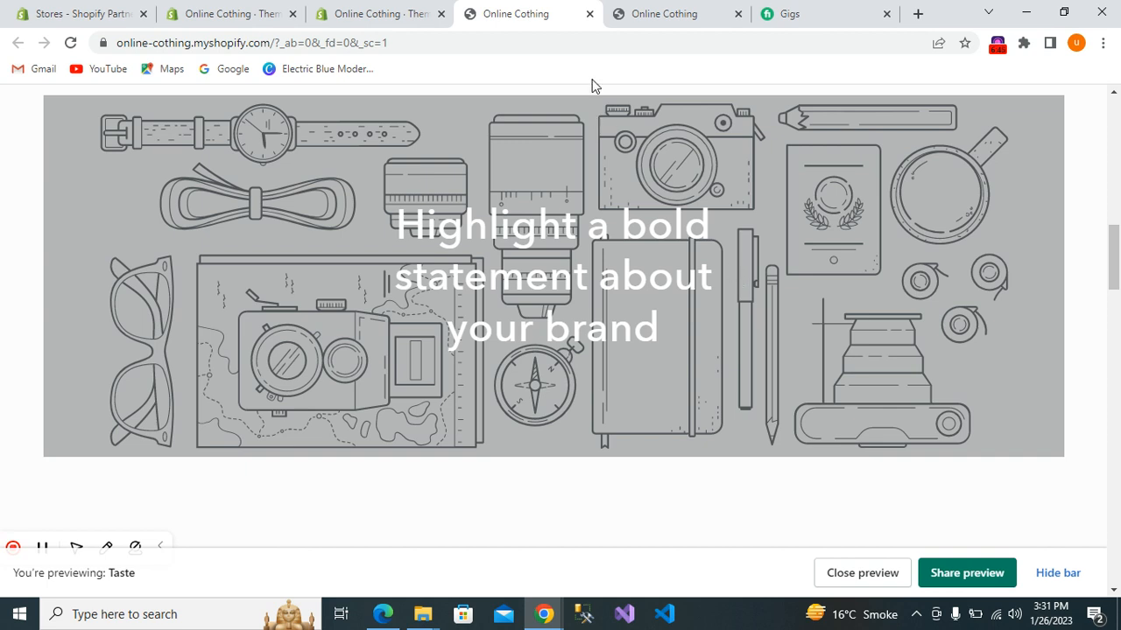
{"action": "left_click", "coordinate": [588, 15]}
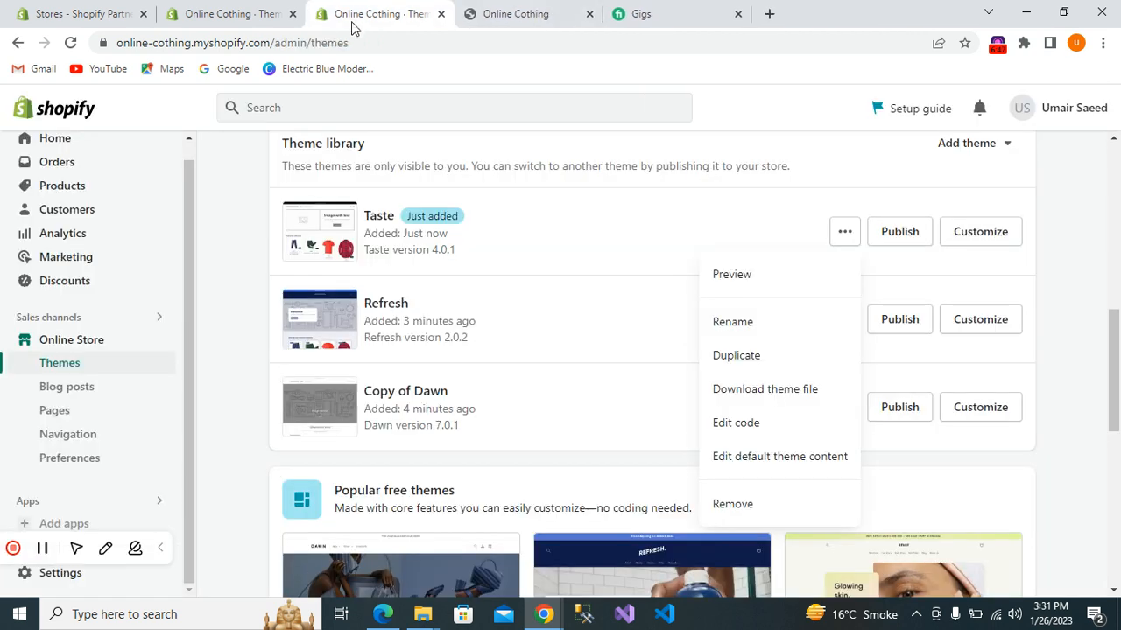
Upload the zip file theme_export__online-cothing-myshopify-com-dawn__25JAN2023-1052am.zip from Downloads to the theme library
{"action": "left_click_drag", "start_coordinate": [1113, 385], "coordinate": [1114, 193]}
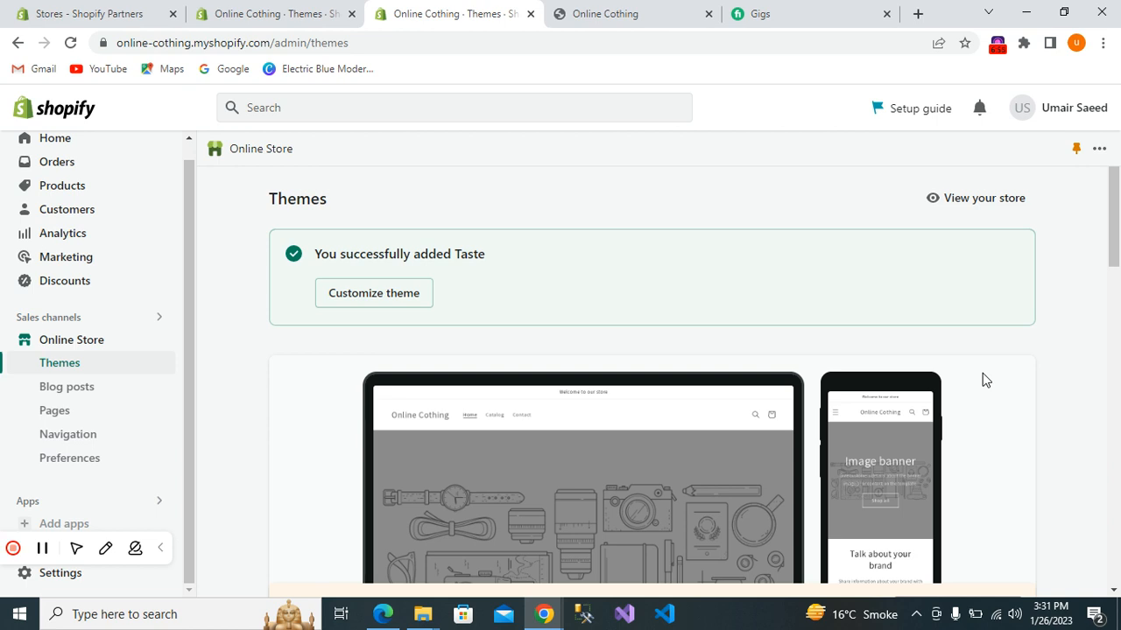
{"action": "scroll", "coordinate": [982, 373], "scroll_direction": "down", "scroll_amount": 5}
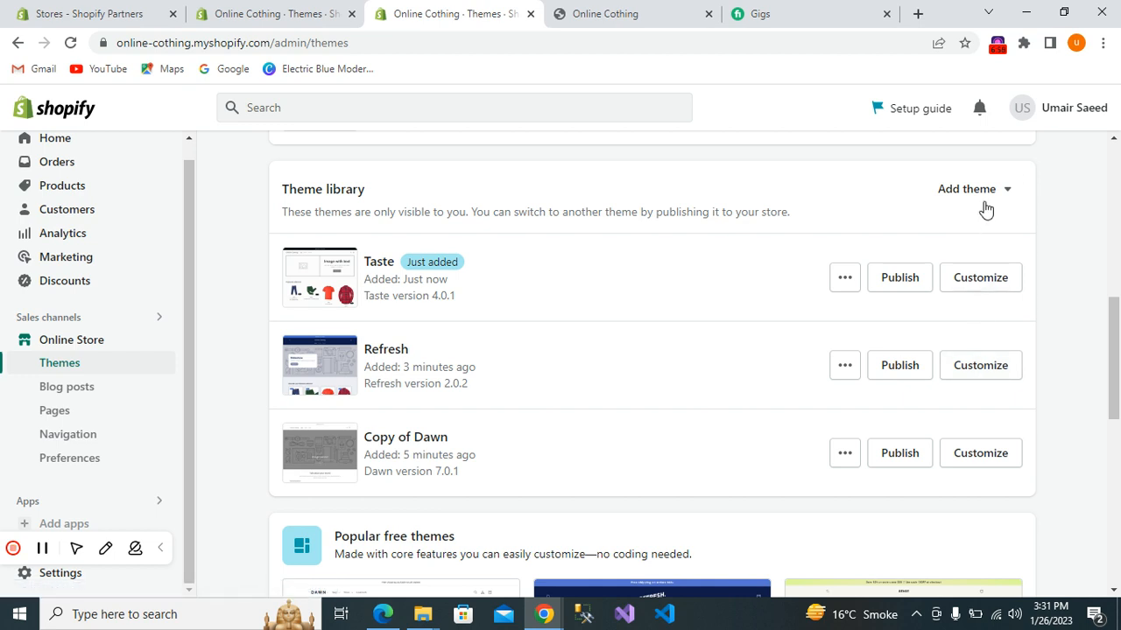
{"action": "left_click", "coordinate": [985, 199]}
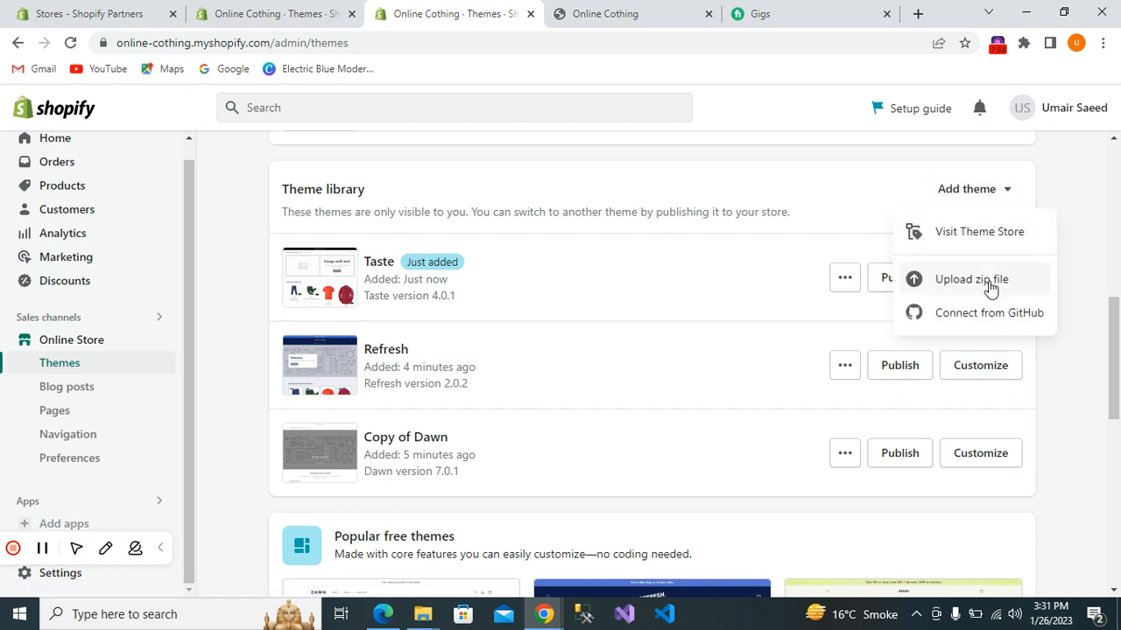
{"action": "left_click", "coordinate": [990, 282]}
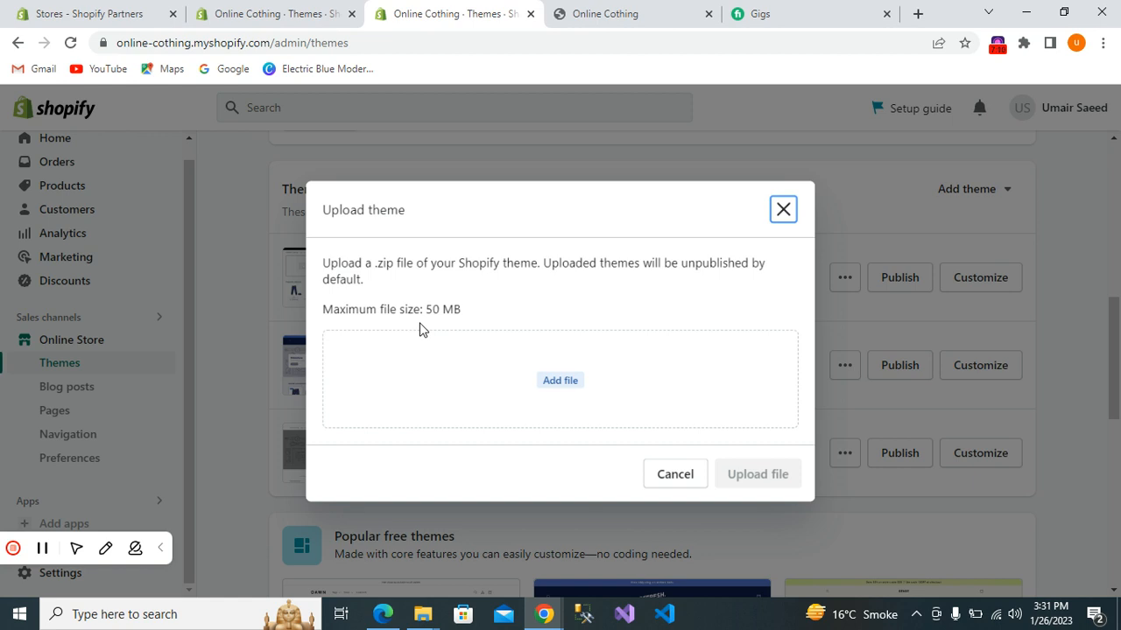
{"action": "left_click", "coordinate": [555, 382]}
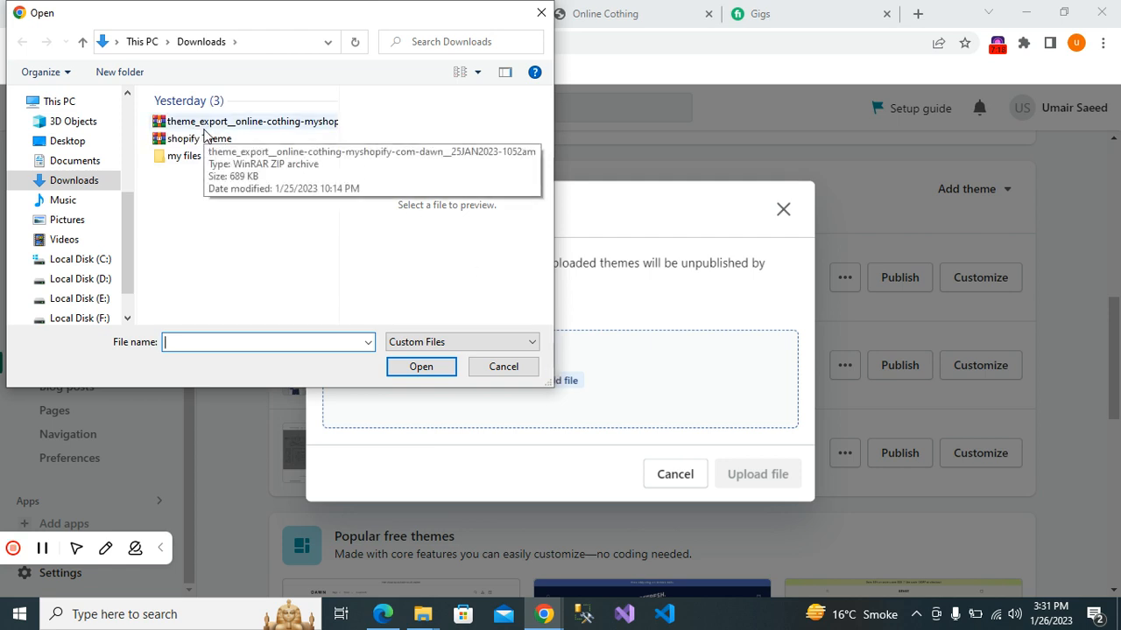
{"action": "left_click", "coordinate": [204, 127]}
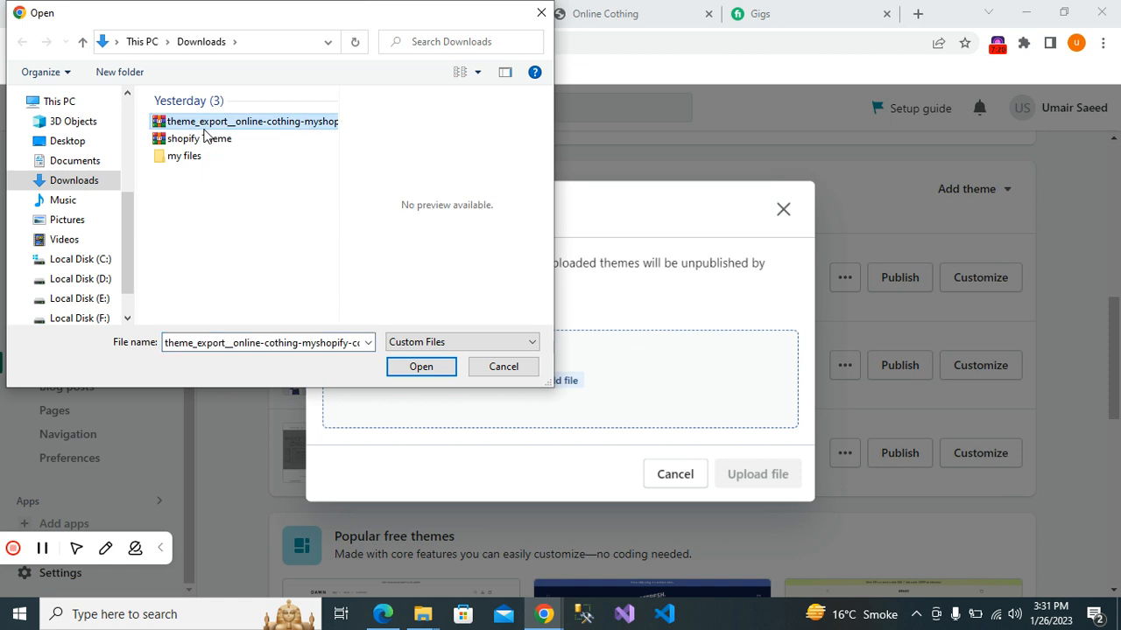
{"action": "left_click", "coordinate": [421, 367]}
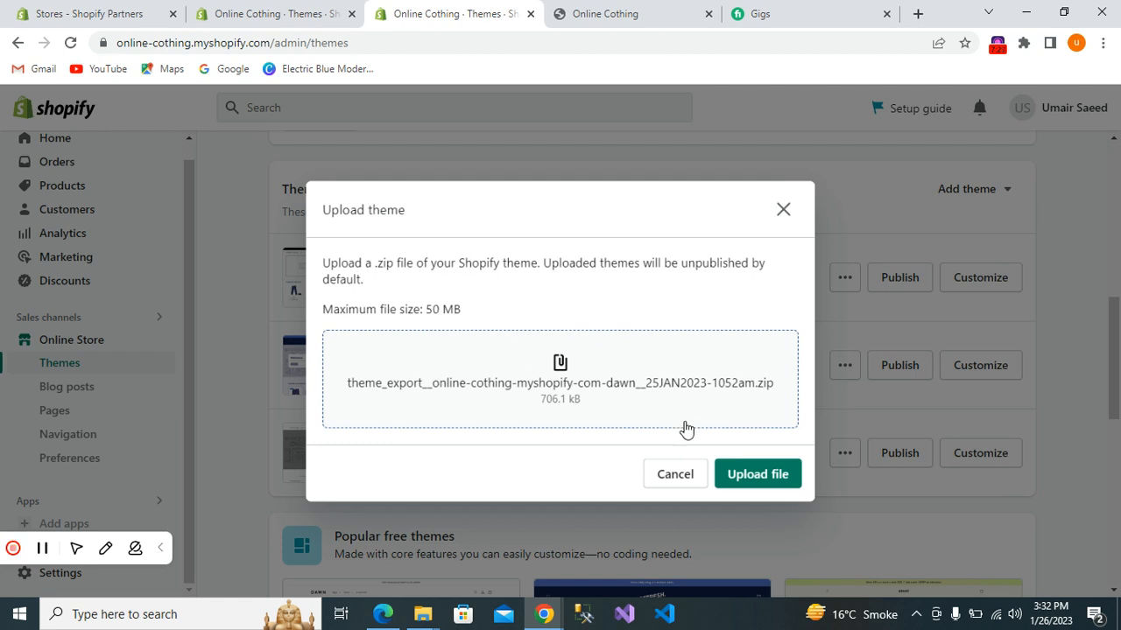
{"action": "left_click", "coordinate": [750, 480]}
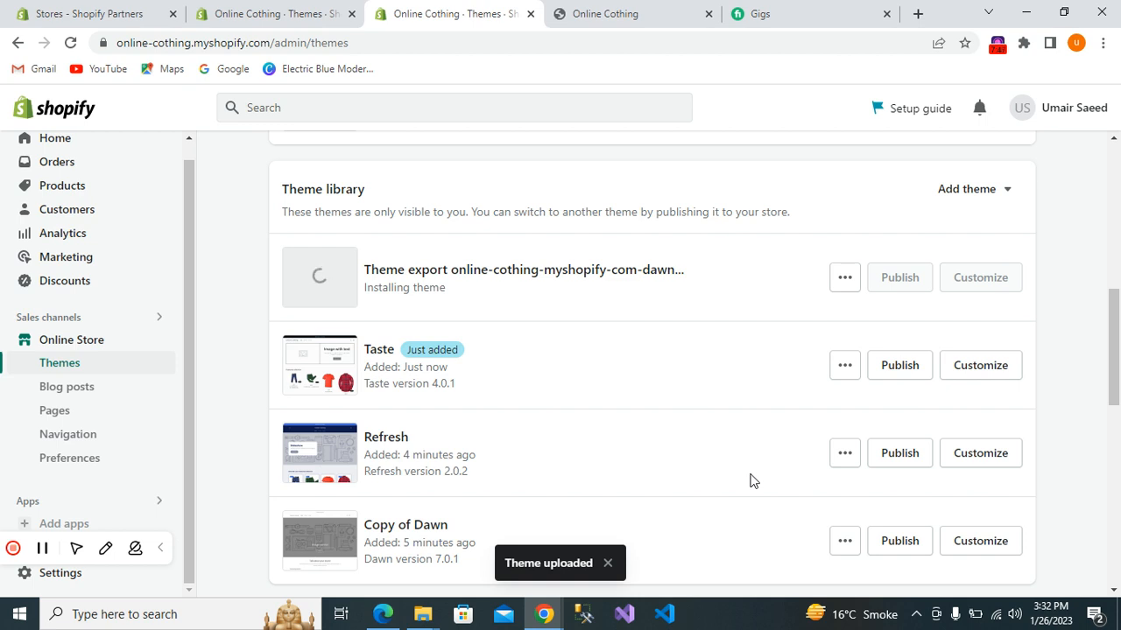
Look over the popular free themes and preview the uploaded Dawn theme export from the theme library
{"action": "scroll", "coordinate": [750, 480], "scroll_direction": "down", "scroll_amount": 3}
{"action": "scroll", "coordinate": [750, 480], "scroll_direction": "down", "scroll_amount": 1}
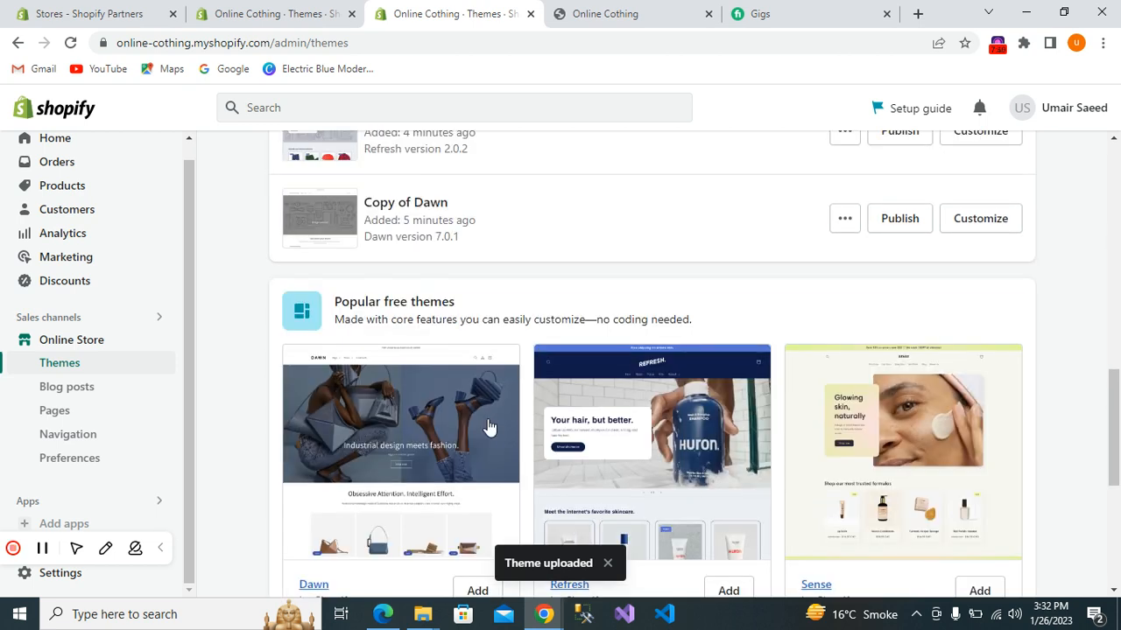
{"action": "scroll", "coordinate": [412, 358], "scroll_direction": "down", "scroll_amount": 2}
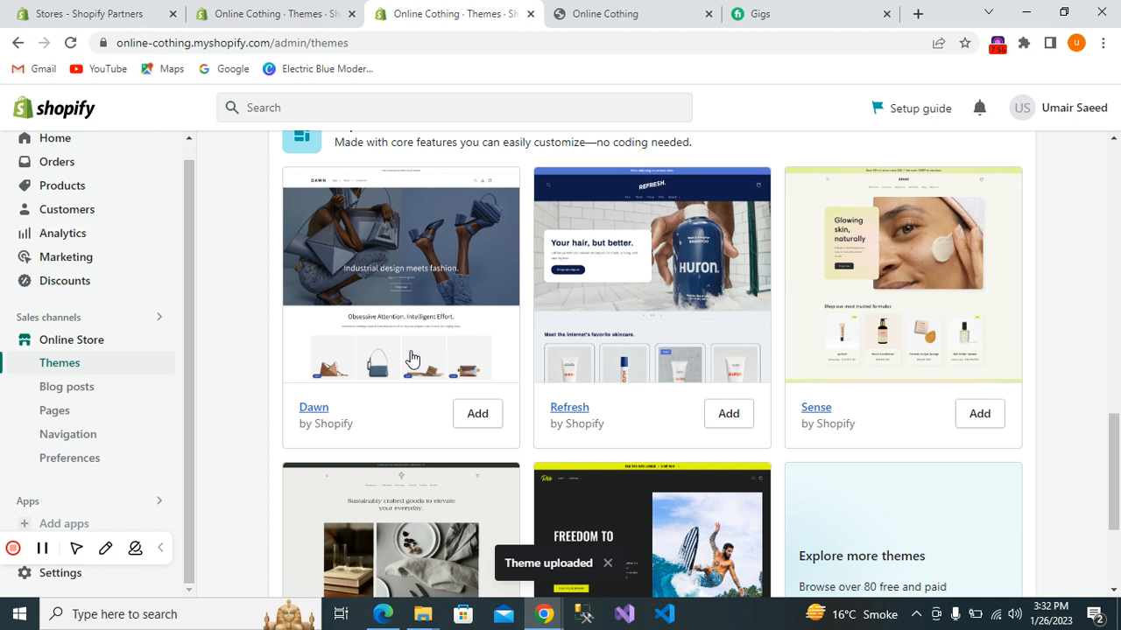
{"action": "scroll", "coordinate": [413, 357], "scroll_direction": "down", "scroll_amount": 2}
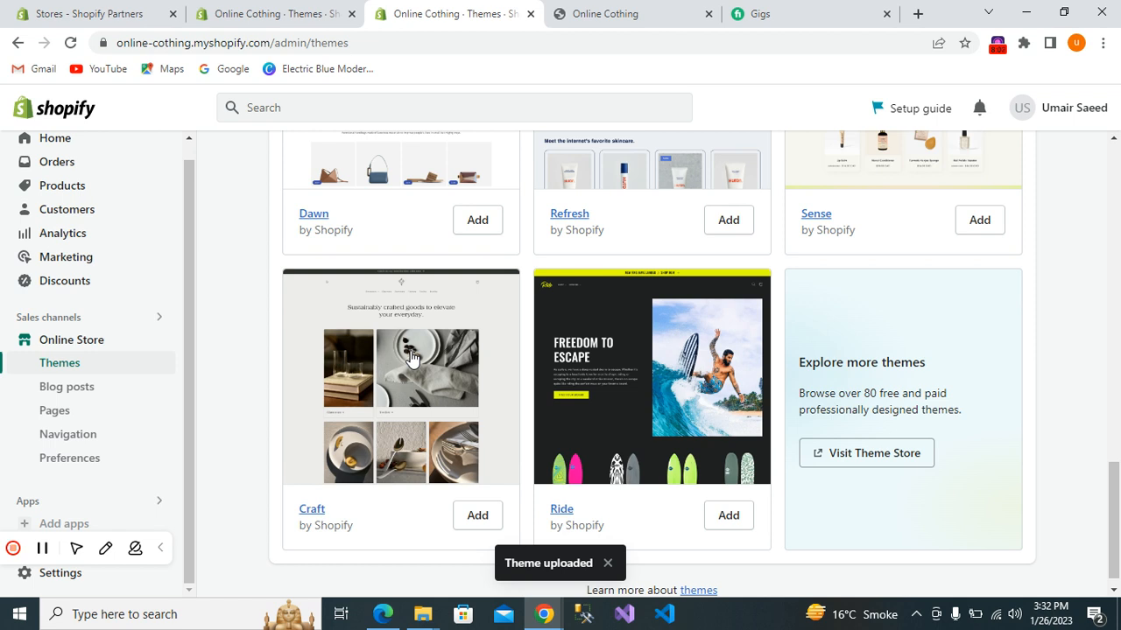
{"action": "scroll", "coordinate": [412, 357], "scroll_direction": "up", "scroll_amount": 6}
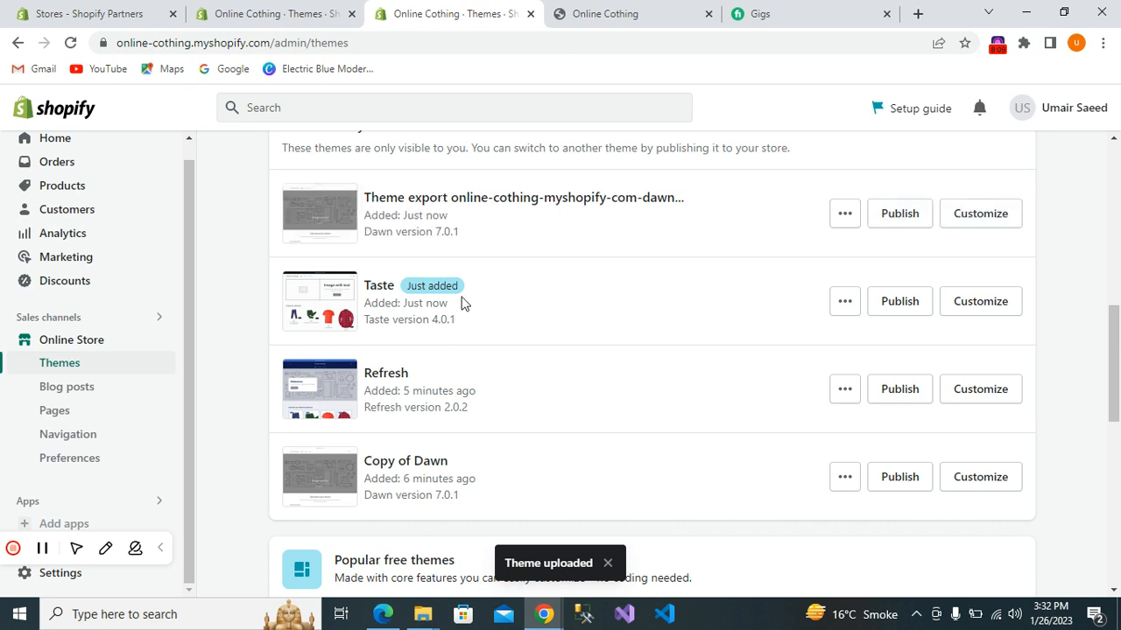
{"action": "scroll", "coordinate": [463, 303], "scroll_direction": "up", "scroll_amount": 2}
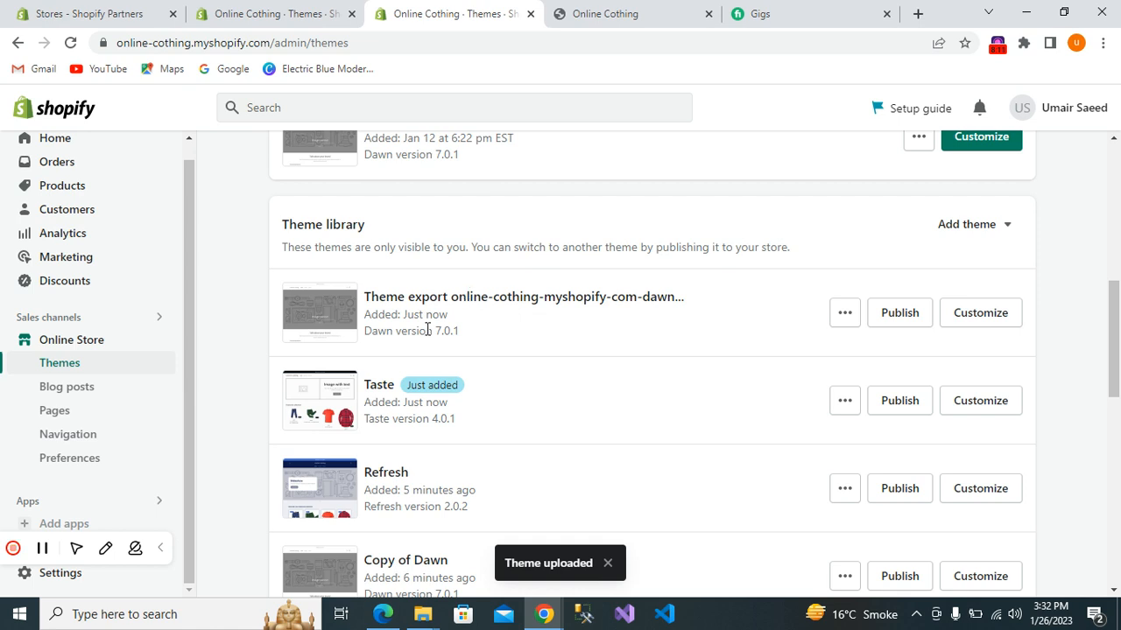
{"action": "left_click", "coordinate": [845, 316]}
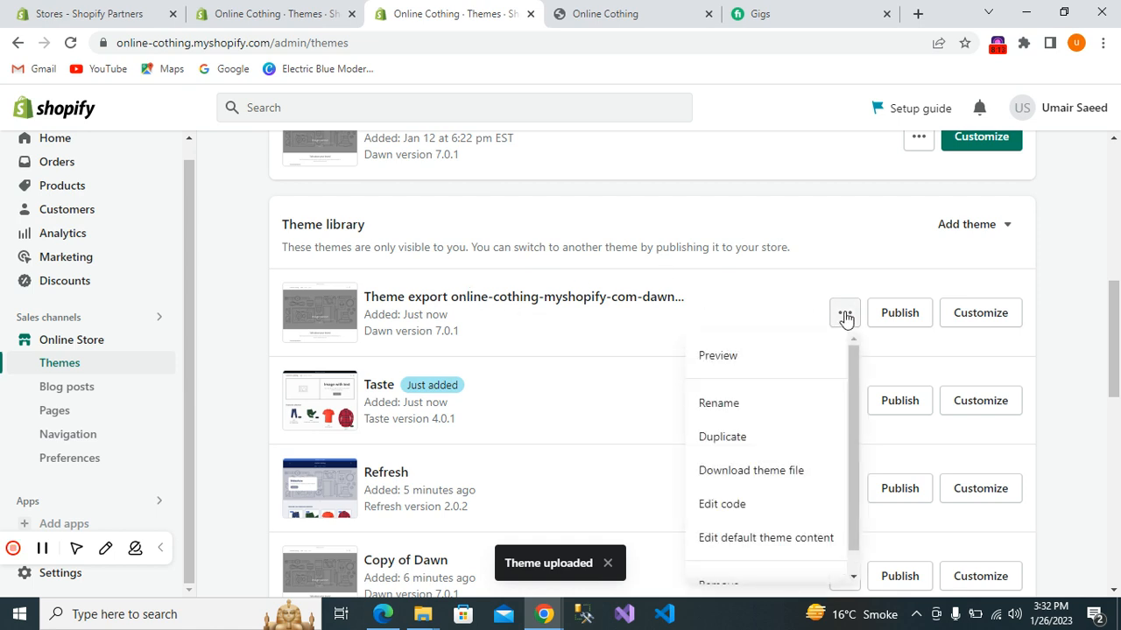
{"action": "left_click", "coordinate": [738, 358]}
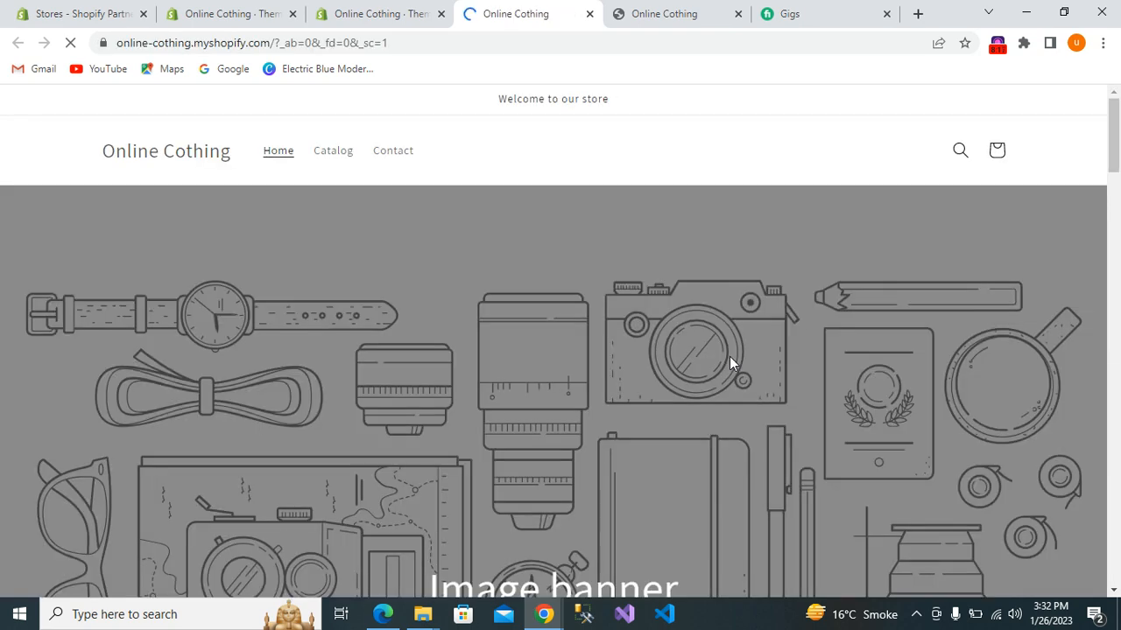
Examine the uploaded theme's home page down to its footer and return to the Themes admin page
{"action": "scroll", "coordinate": [731, 363], "scroll_direction": "down", "scroll_amount": 12}
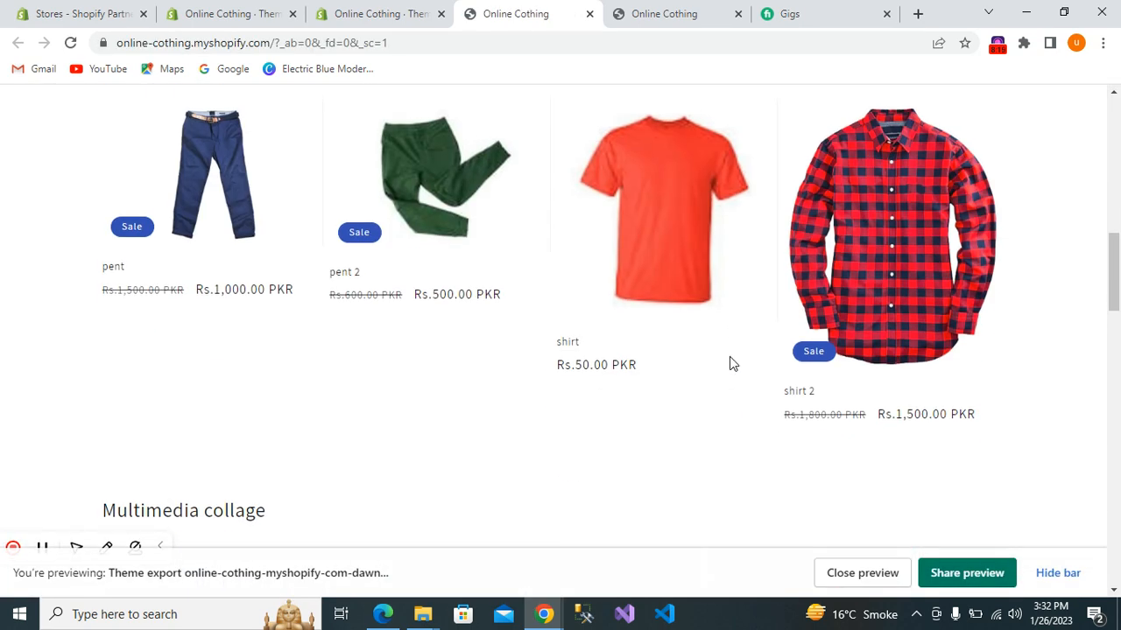
{"action": "scroll", "coordinate": [730, 363], "scroll_direction": "down", "scroll_amount": 10}
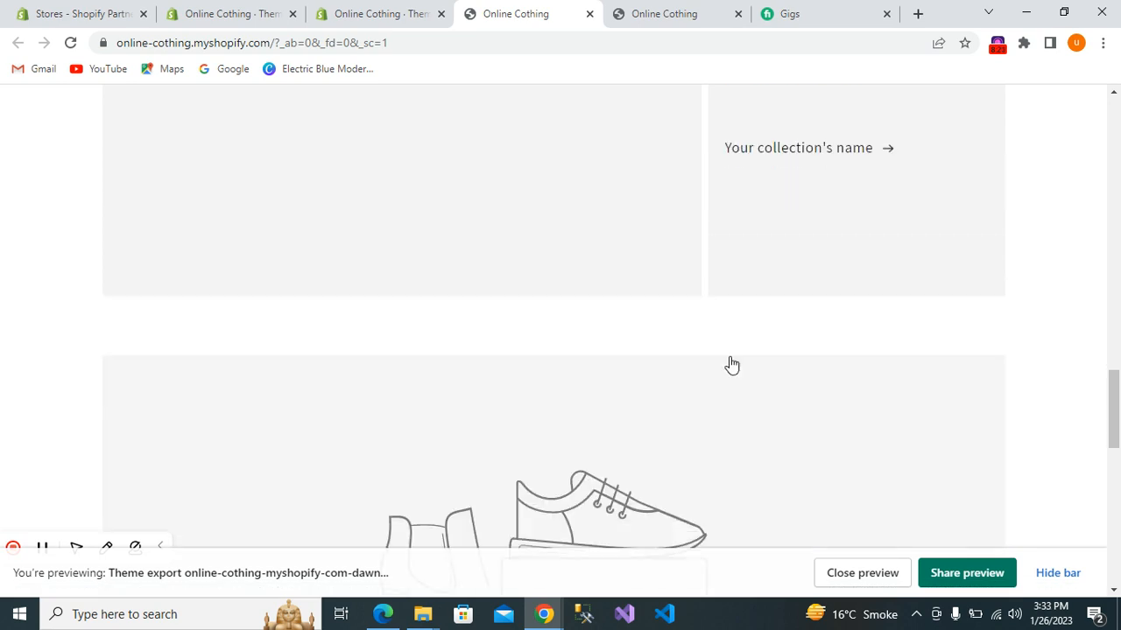
{"action": "scroll", "coordinate": [731, 364], "scroll_direction": "down", "scroll_amount": 10}
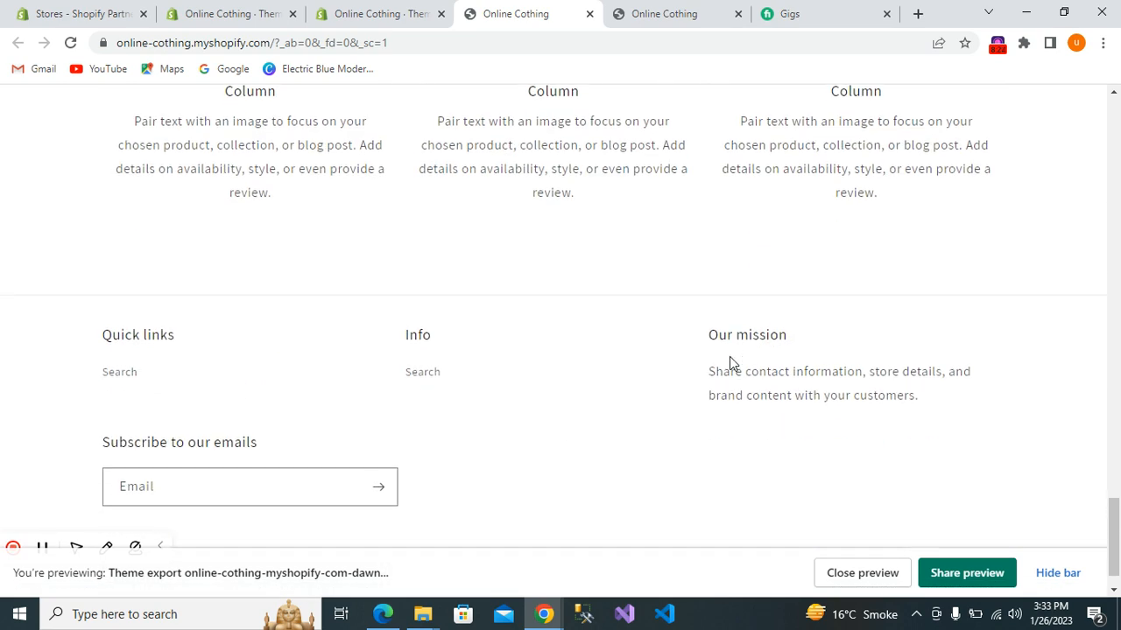
{"action": "left_click", "coordinate": [376, 12]}
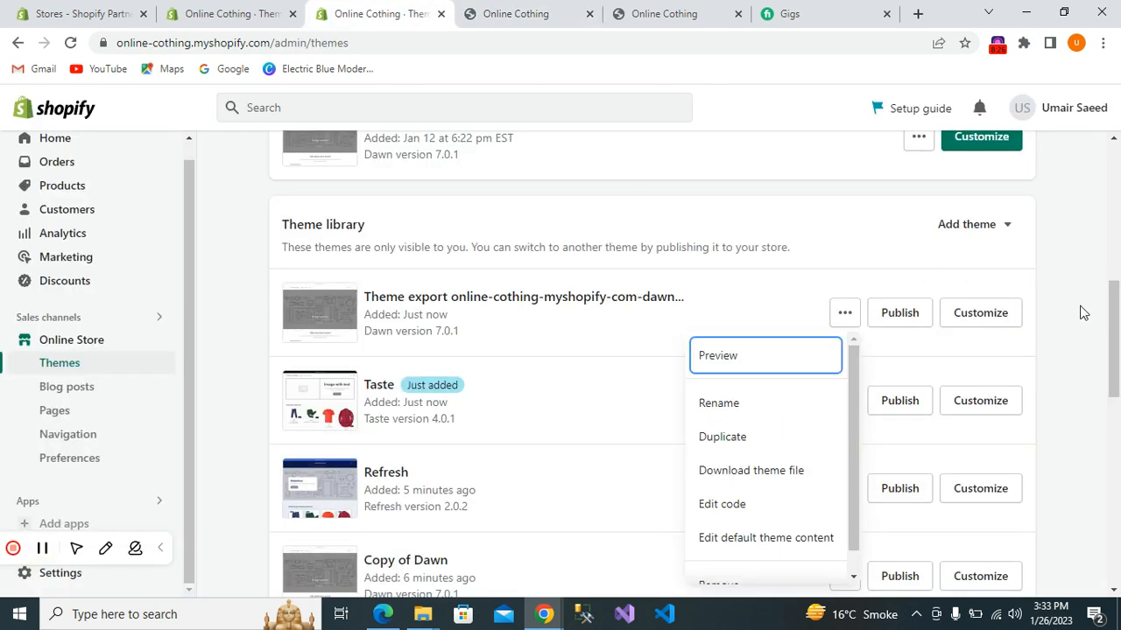
{"action": "left_click", "coordinate": [1110, 338]}
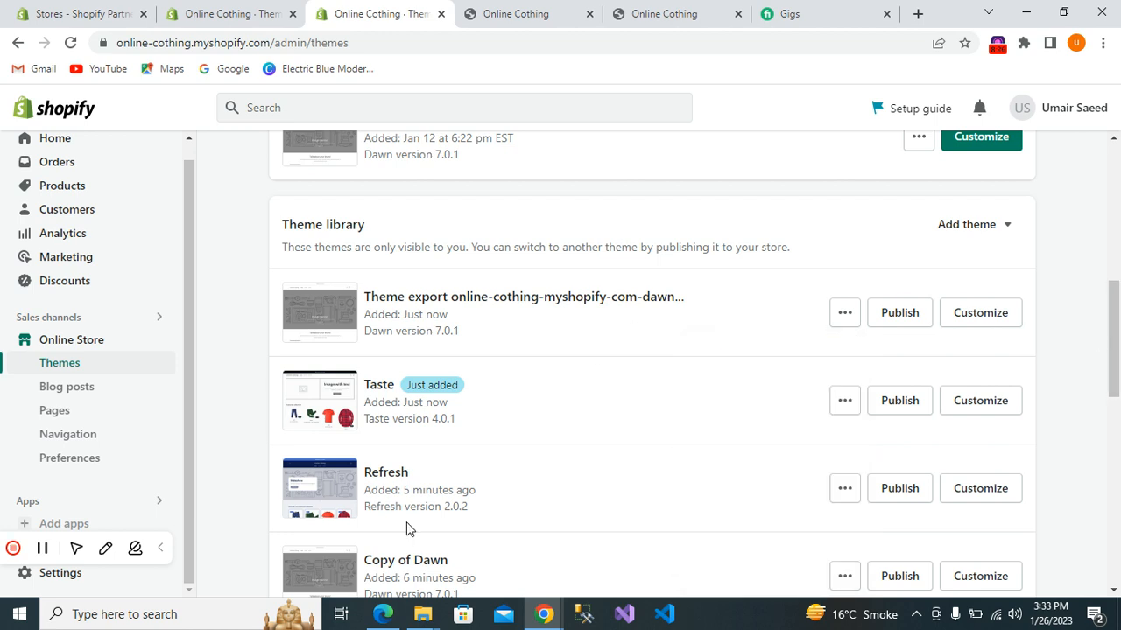
Publish the Refresh theme from the theme library in place of the current Dawn theme
{"action": "scroll", "coordinate": [407, 522], "scroll_direction": "down", "scroll_amount": 1}
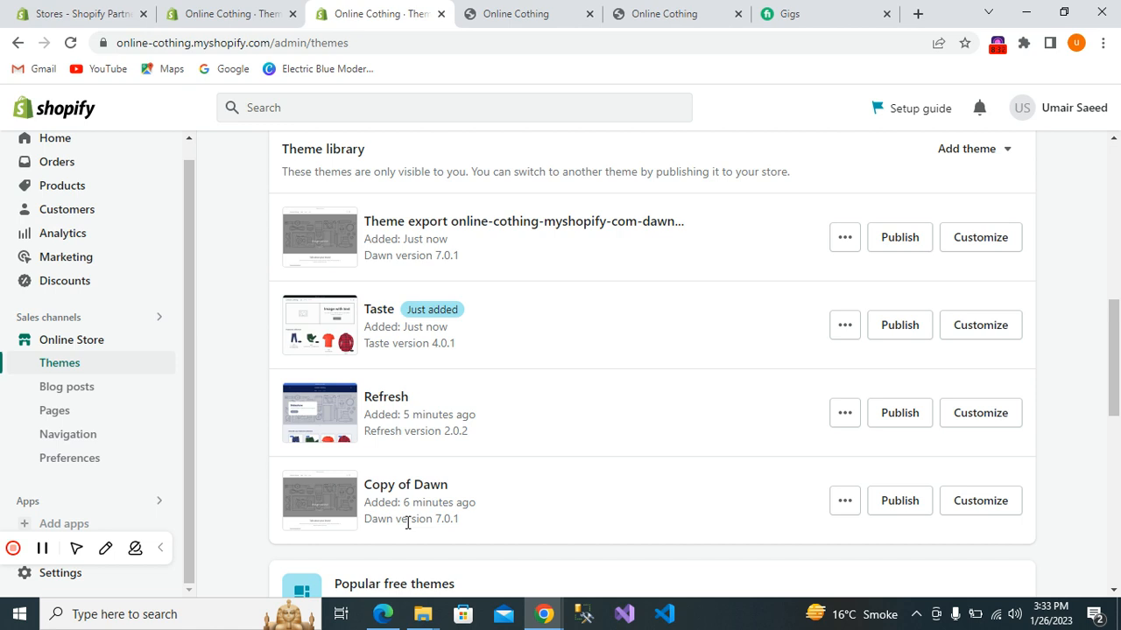
{"action": "scroll", "coordinate": [407, 523], "scroll_direction": "up", "scroll_amount": 4}
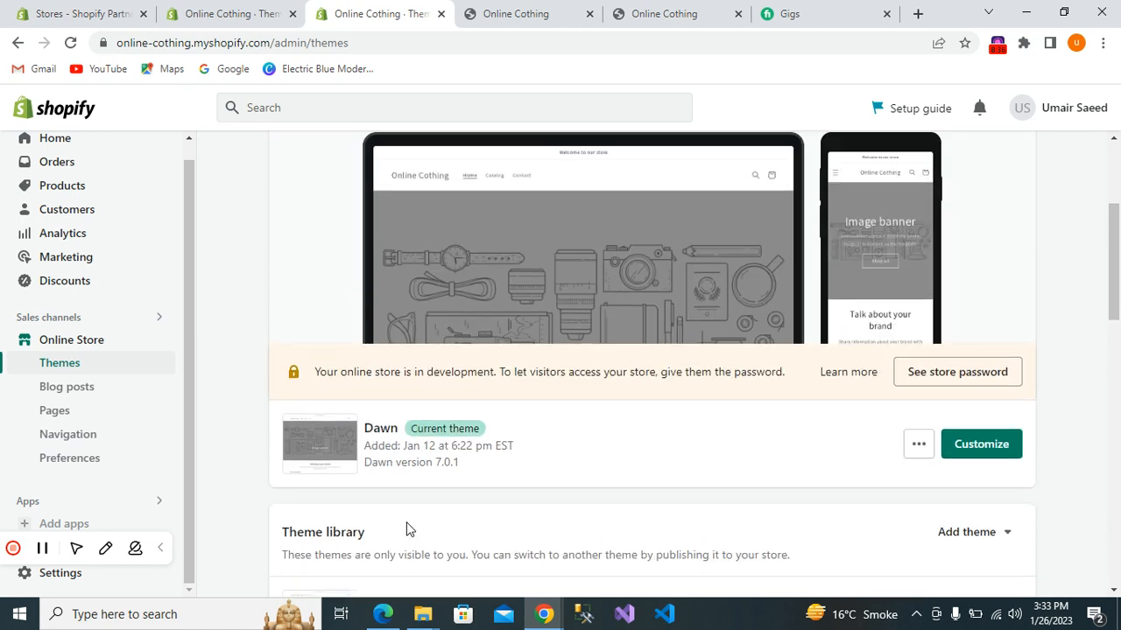
{"action": "scroll", "coordinate": [407, 529], "scroll_direction": "up", "scroll_amount": 1}
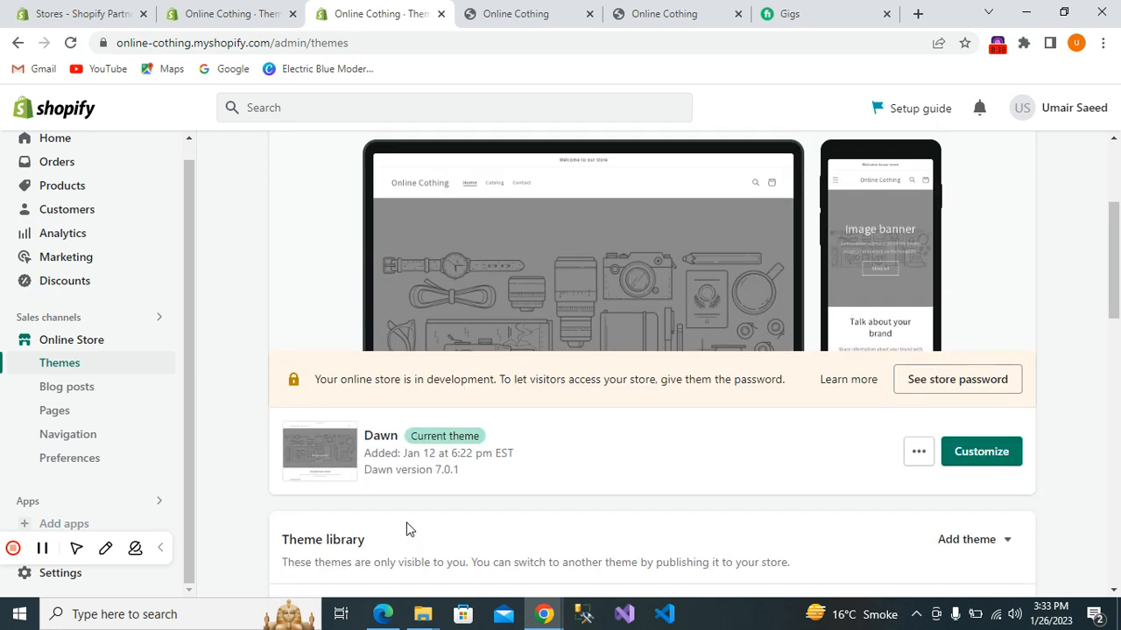
{"action": "scroll", "coordinate": [407, 529], "scroll_direction": "down", "scroll_amount": 3}
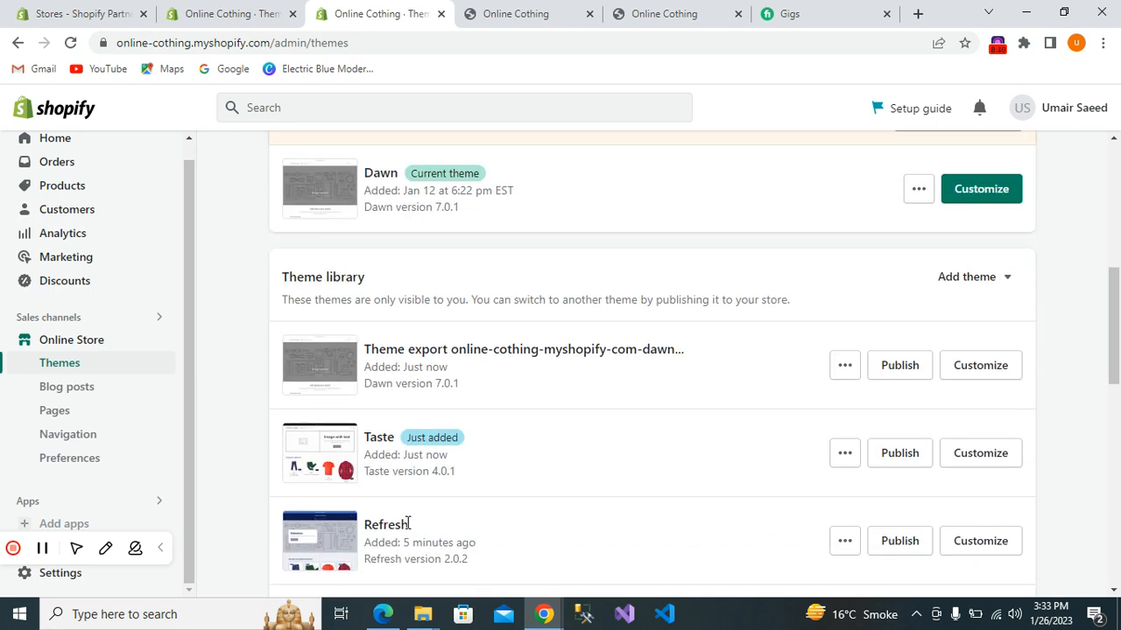
{"action": "scroll", "coordinate": [407, 523], "scroll_direction": "down", "scroll_amount": 1}
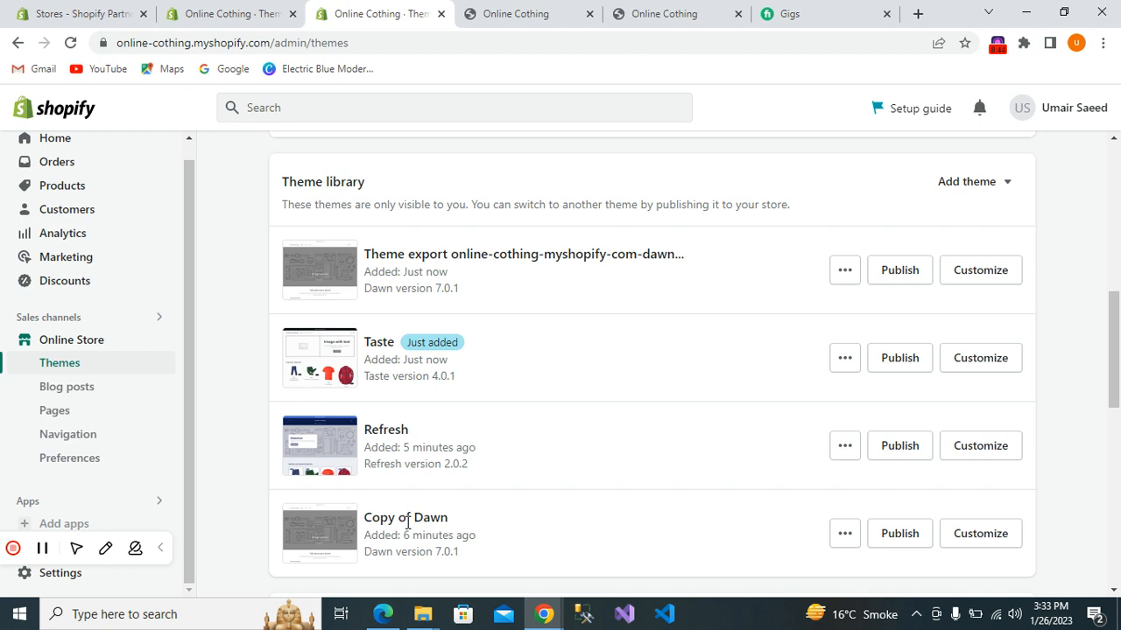
{"action": "scroll", "coordinate": [407, 522], "scroll_direction": "down", "scroll_amount": 1}
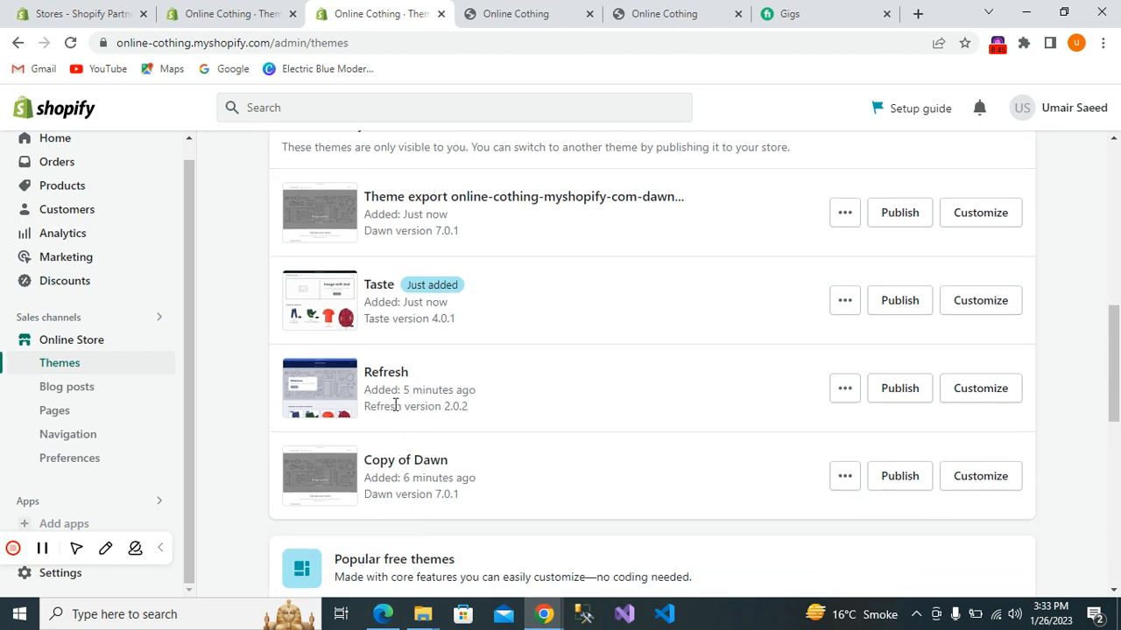
{"action": "left_click", "coordinate": [886, 394]}
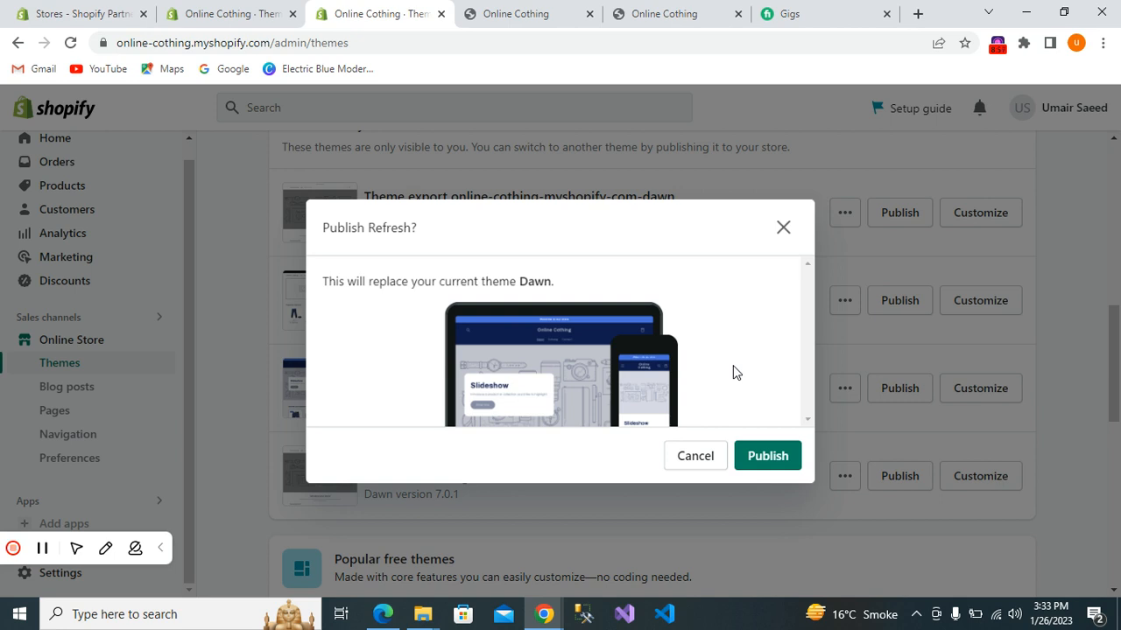
{"action": "left_click", "coordinate": [768, 457]}
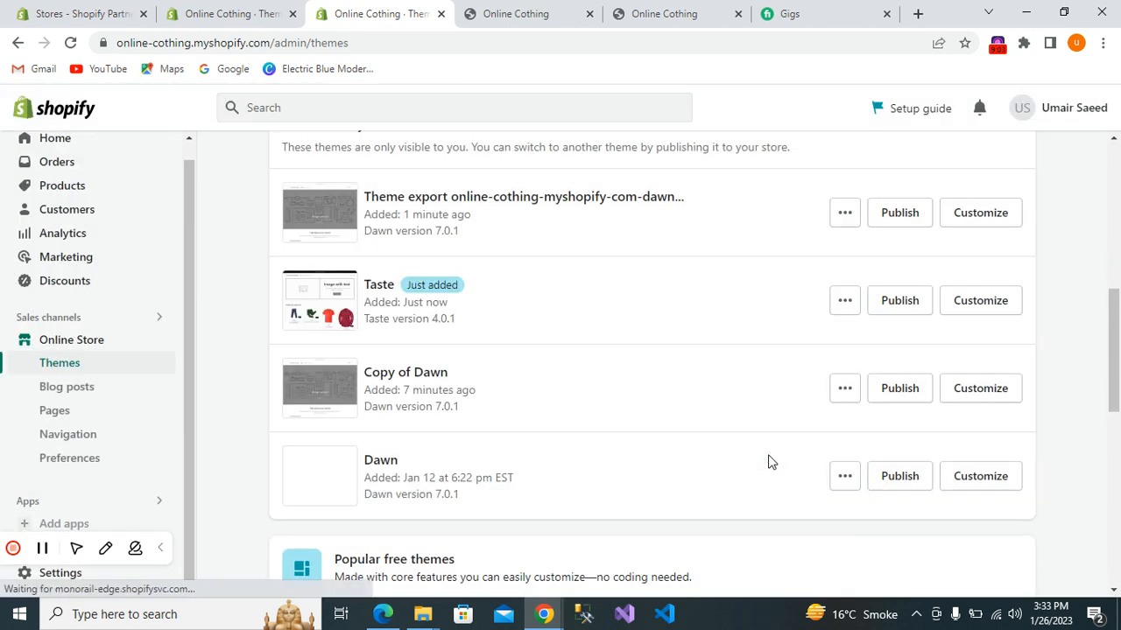
Check the theme library for the Dawn theme and review which theme is current
{"action": "scroll", "coordinate": [768, 462], "scroll_direction": "down", "scroll_amount": 2}
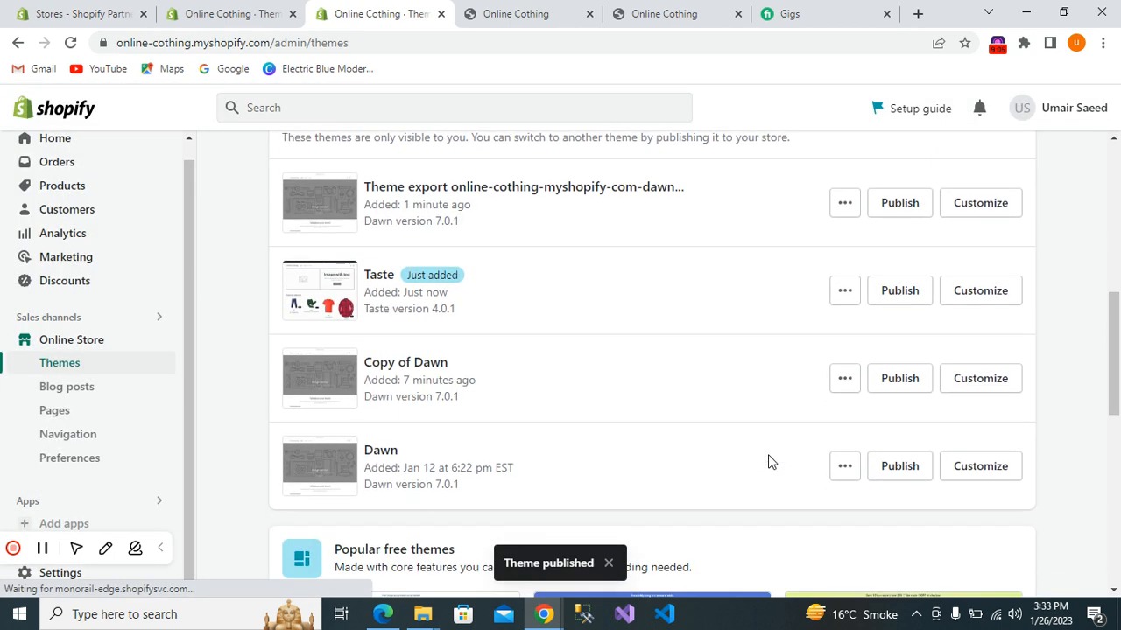
{"action": "scroll", "coordinate": [768, 462], "scroll_direction": "up", "scroll_amount": 3}
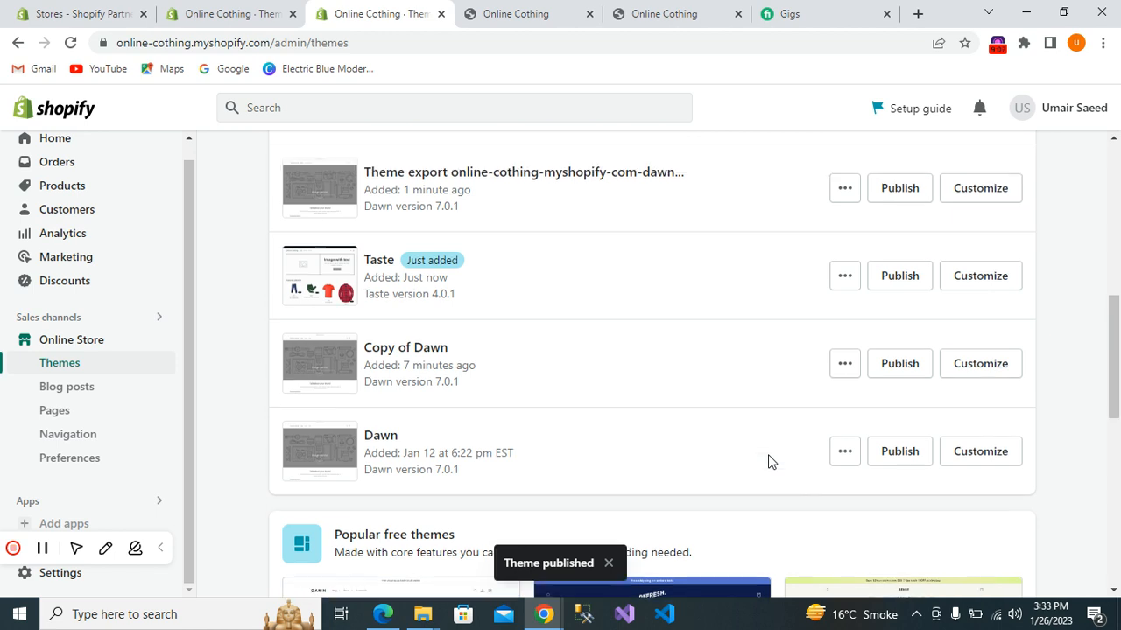
{"action": "scroll", "coordinate": [768, 463], "scroll_direction": "down", "scroll_amount": 3}
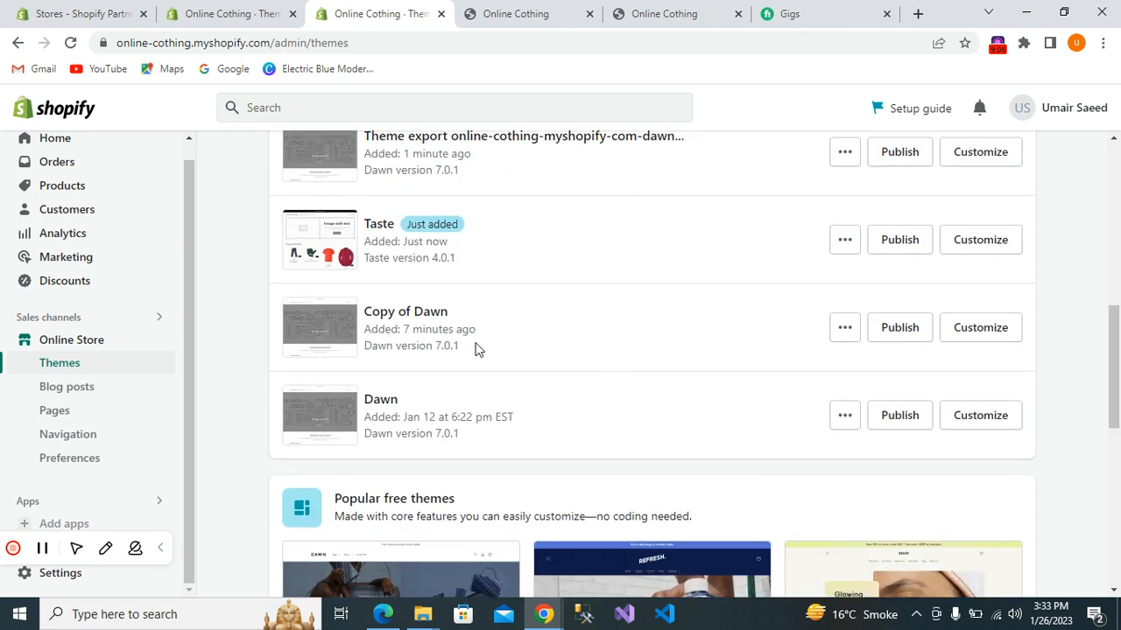
{"action": "left_click_drag", "start_coordinate": [403, 414], "coordinate": [364, 398]}
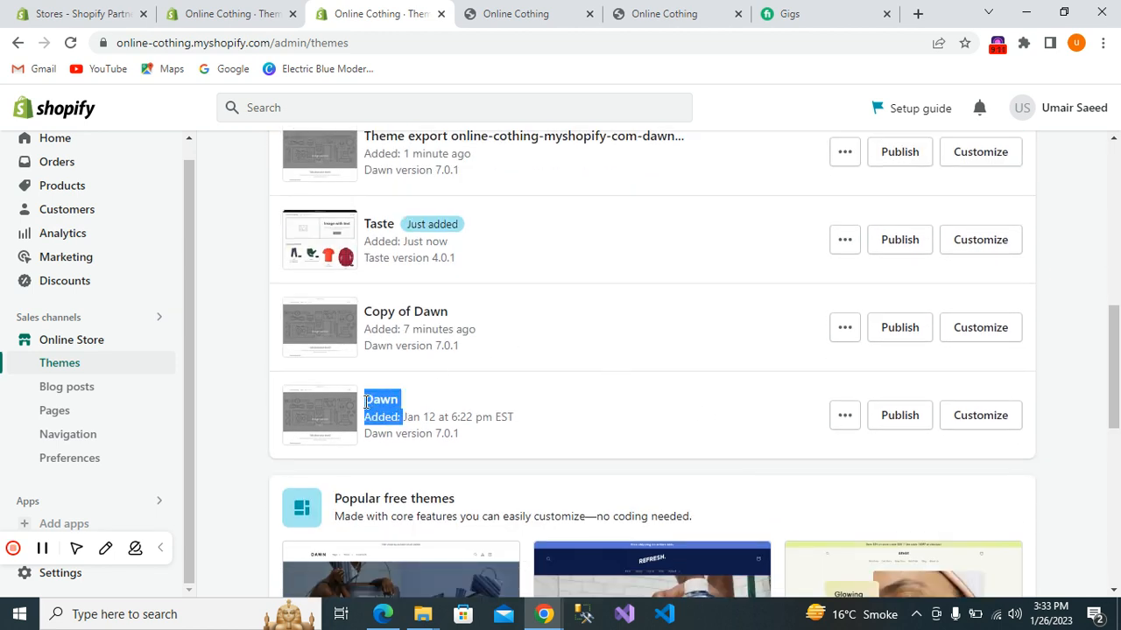
{"action": "scroll", "coordinate": [490, 412], "scroll_direction": "up", "scroll_amount": 1}
{"action": "scroll", "coordinate": [490, 412], "scroll_direction": "up", "scroll_amount": 5}
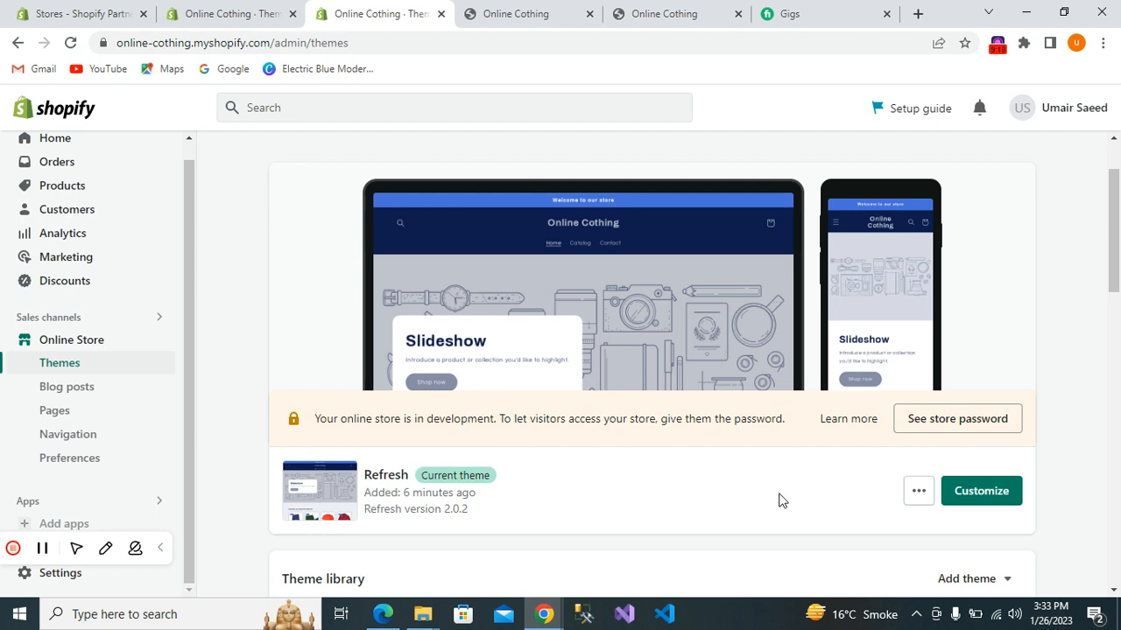
View the online store from the Themes page to see the published Refresh theme
{"action": "left_click", "coordinate": [918, 491]}
{"action": "left_click", "coordinate": [919, 492]}
{"action": "scroll", "coordinate": [940, 290], "scroll_direction": "up", "scroll_amount": 2}
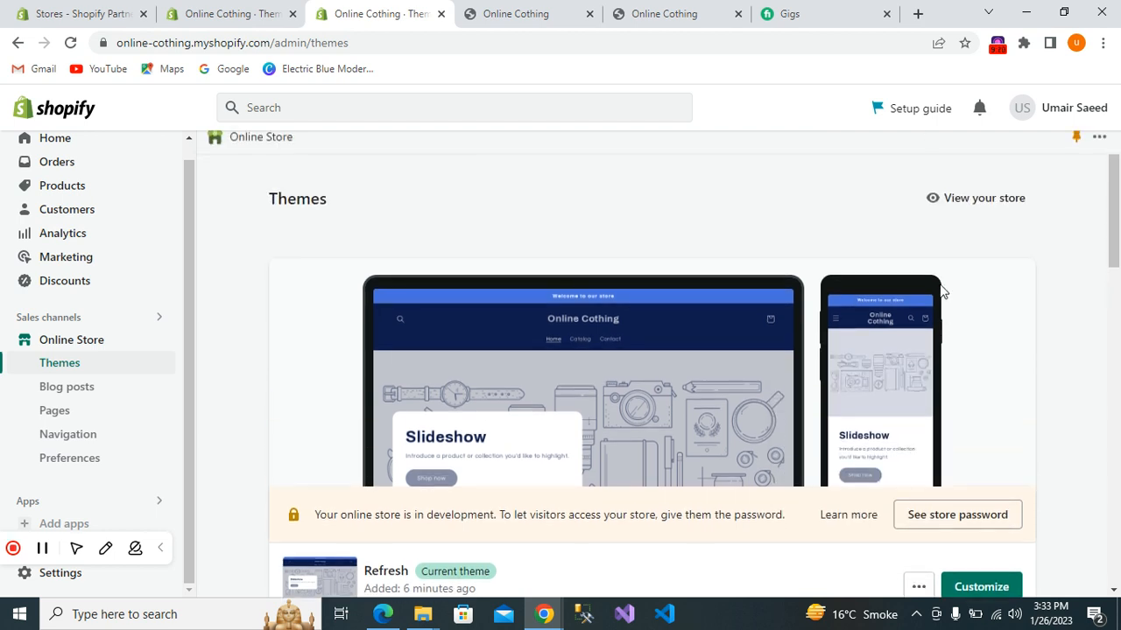
{"action": "left_click", "coordinate": [983, 199]}
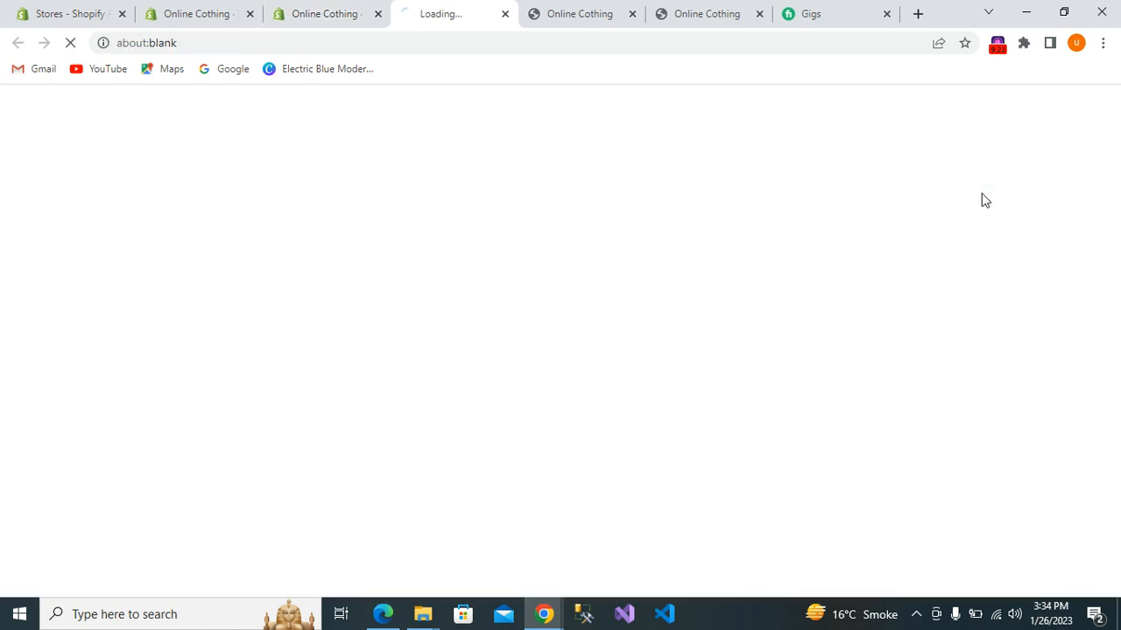